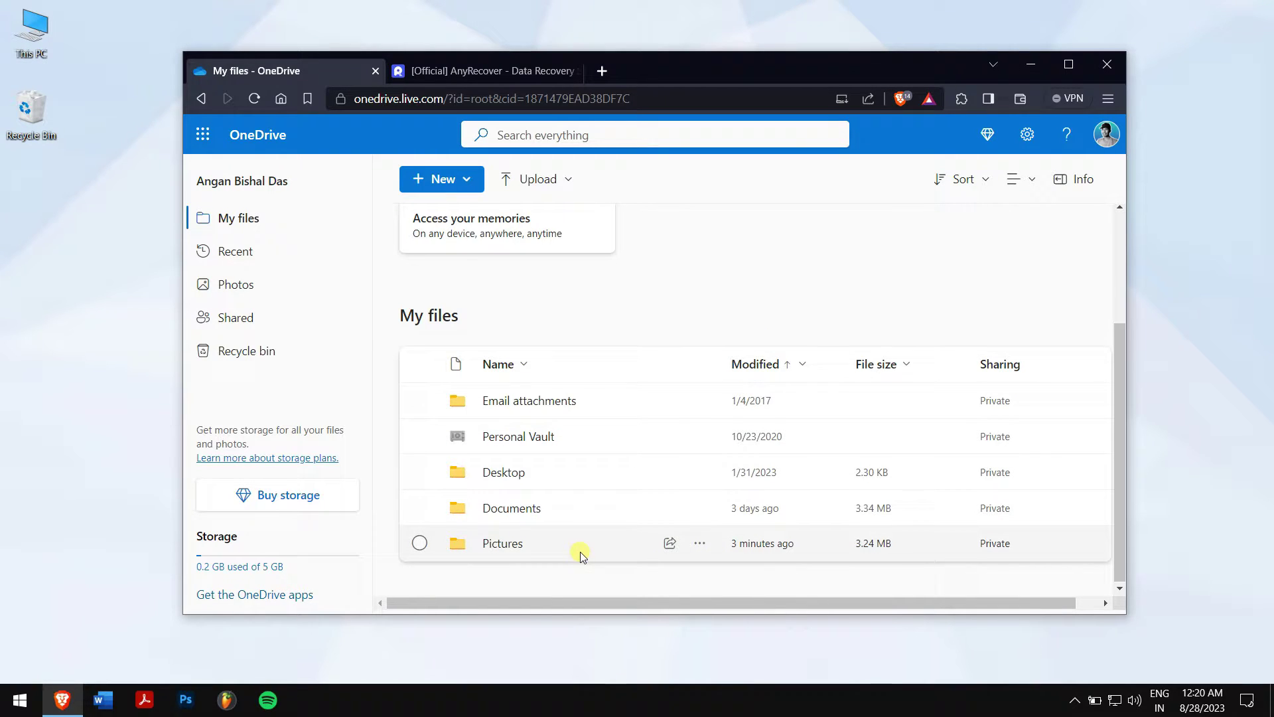
Step: Open the Documents folder in My files to list its Word files
double_click(588, 517)
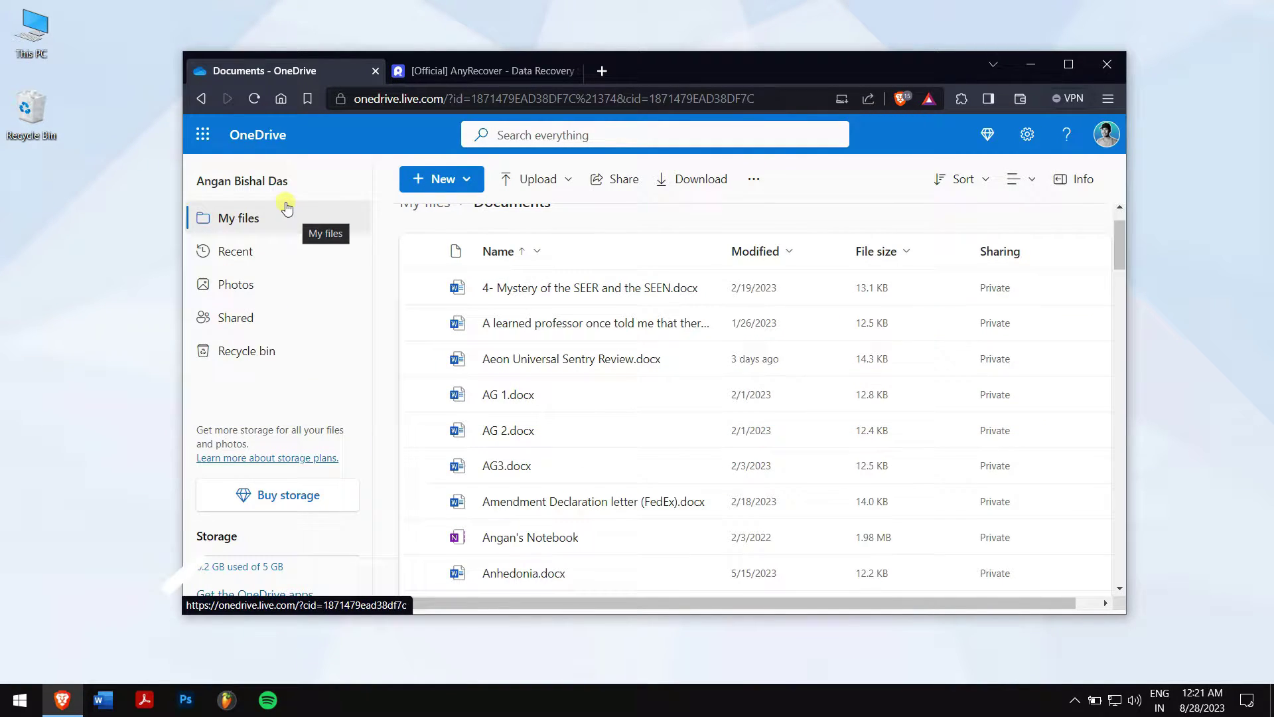
Step: Return from Documents to the top level of My files and minimize the browser
click(287, 207)
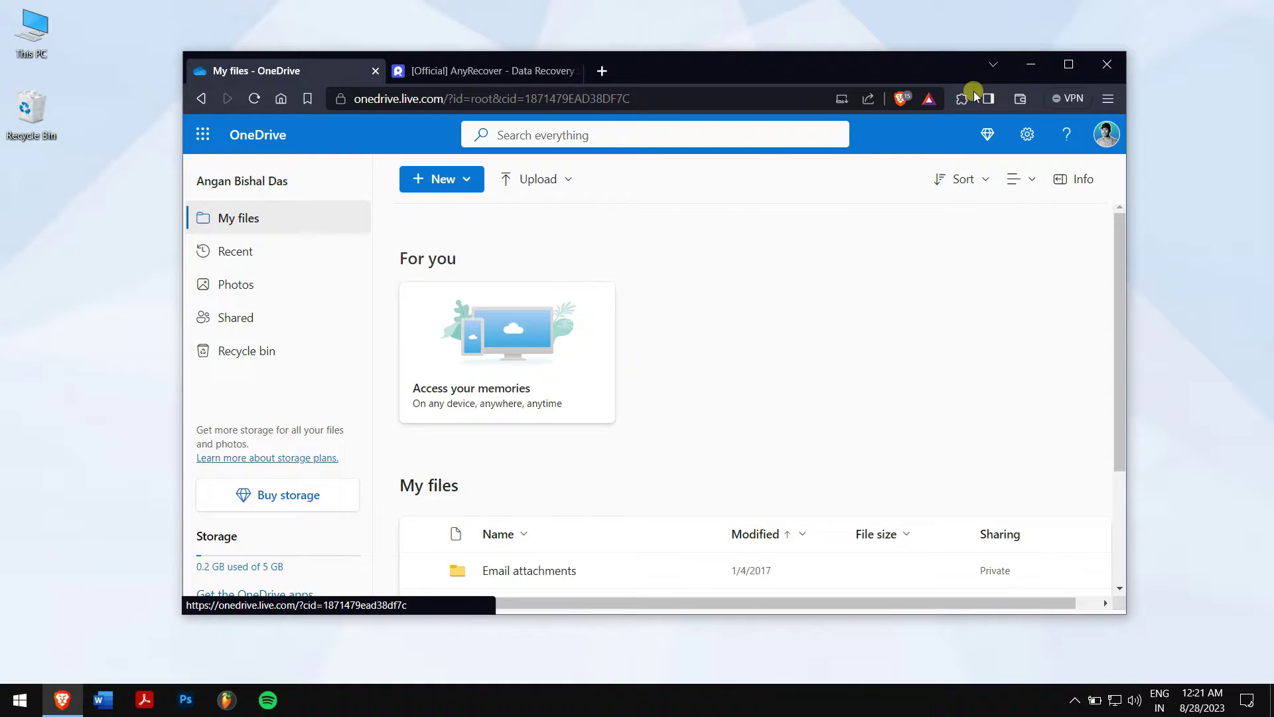
click(1030, 63)
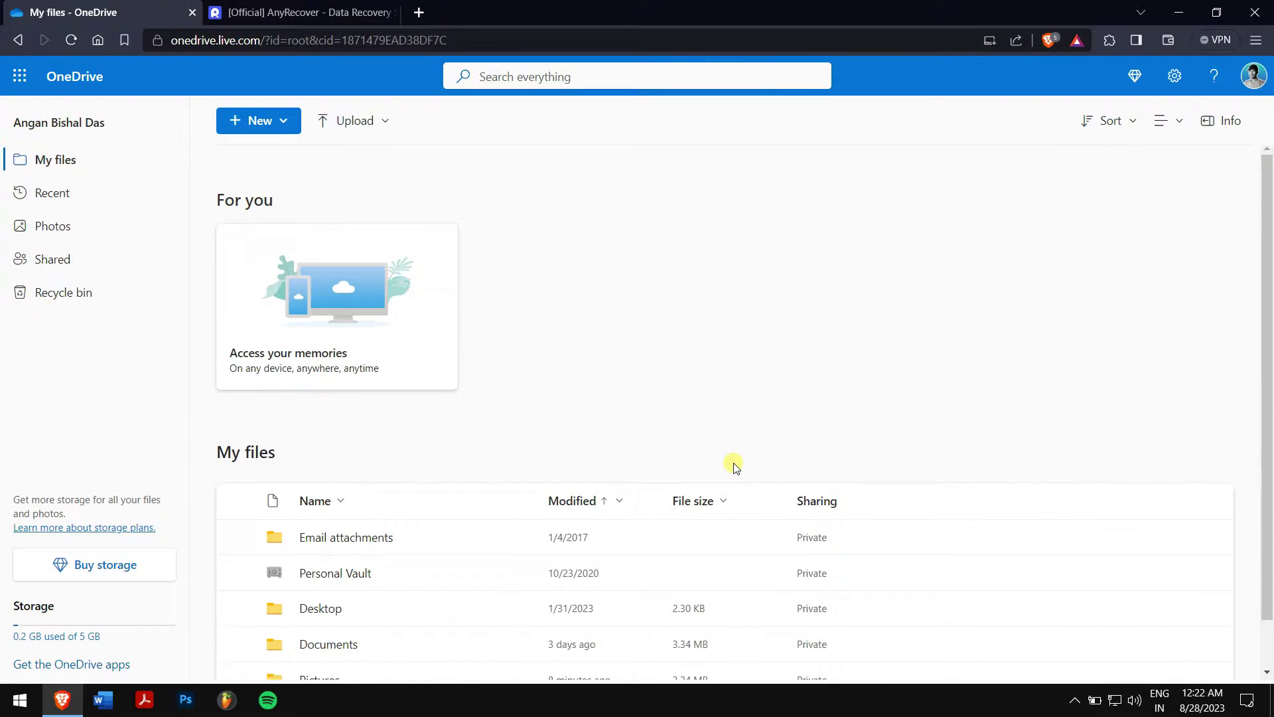
Step: Restore Aeon Universal Sentry Review.docx from the OneDrive recycle bin, replacing the existing copy
click(87, 305)
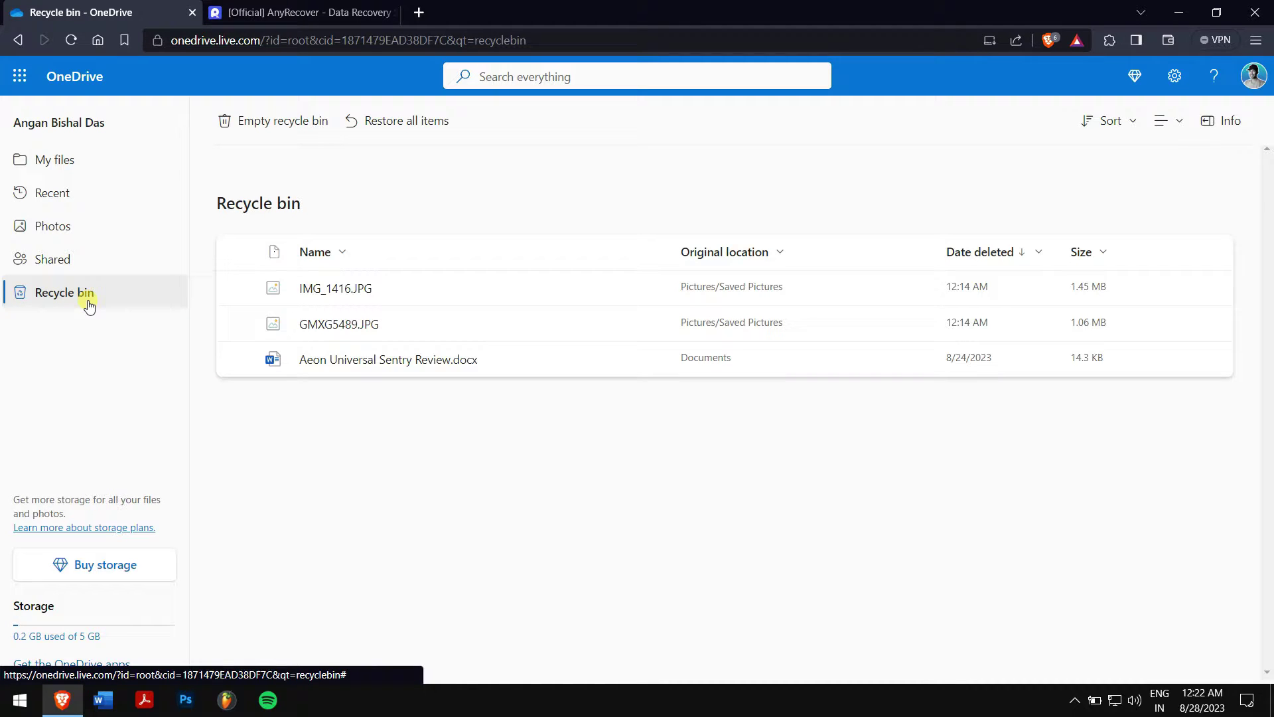
mouse_move(418, 299)
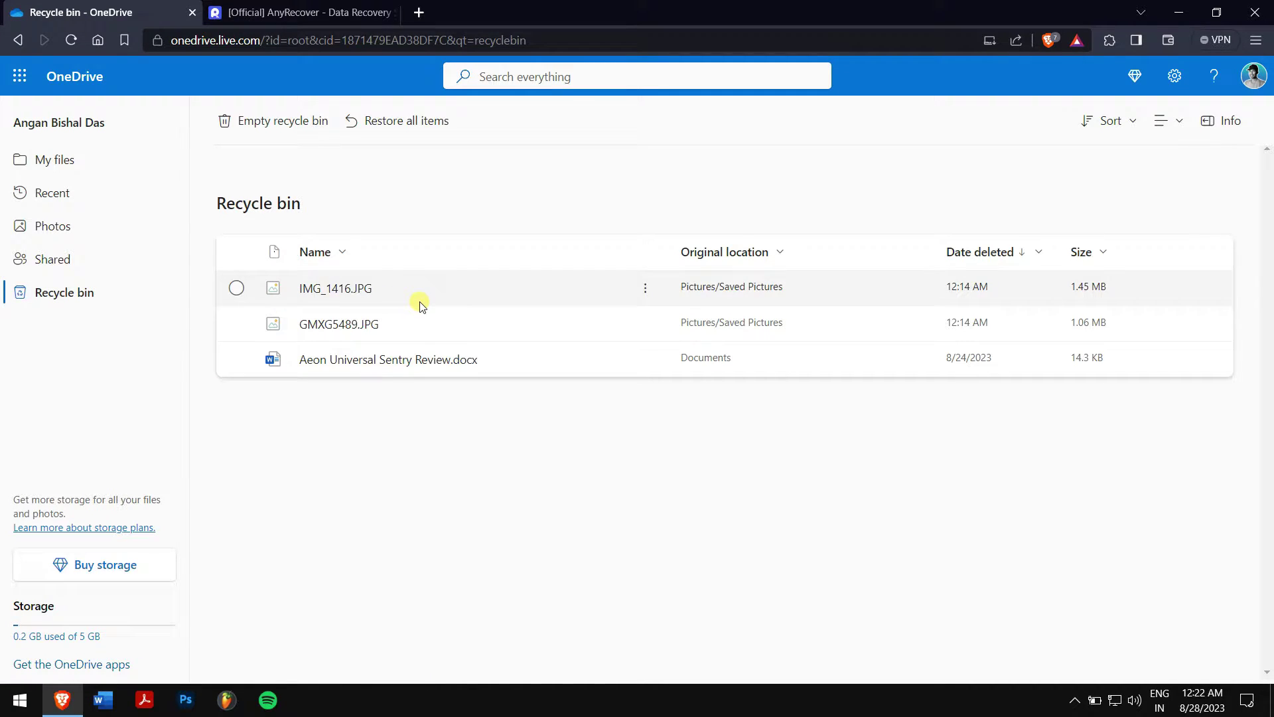
right_click(499, 366)
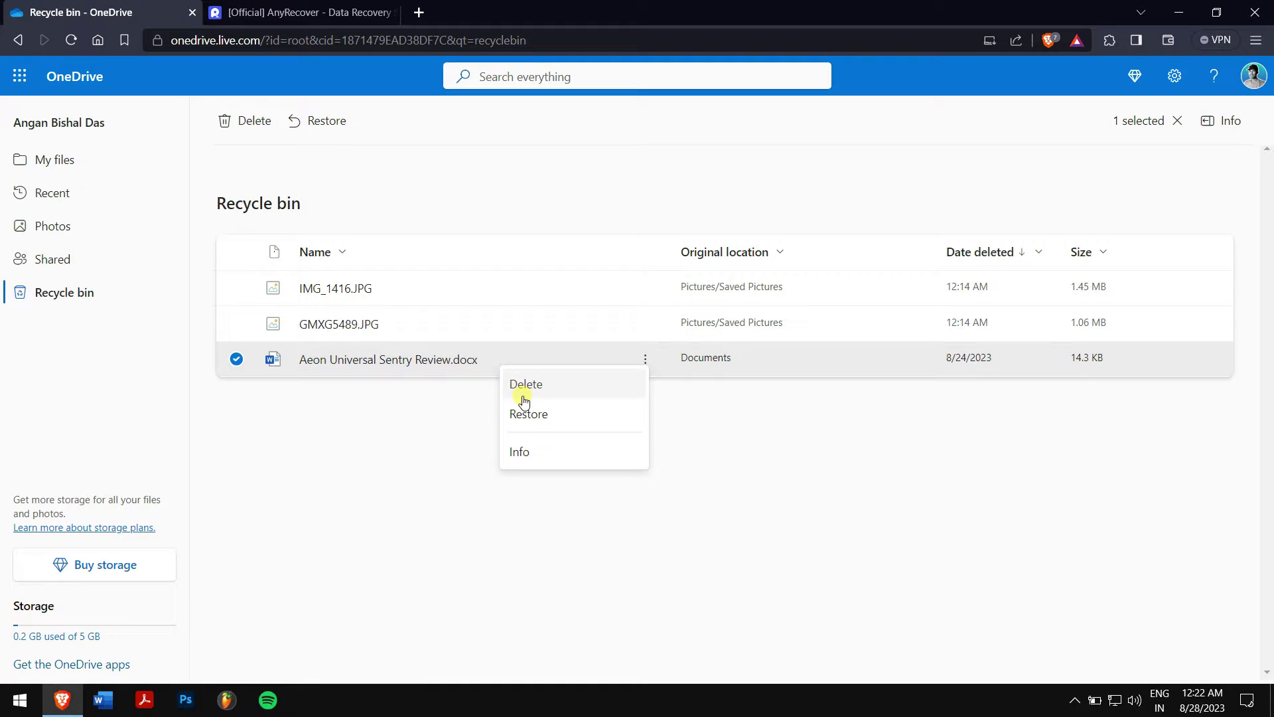
click(543, 419)
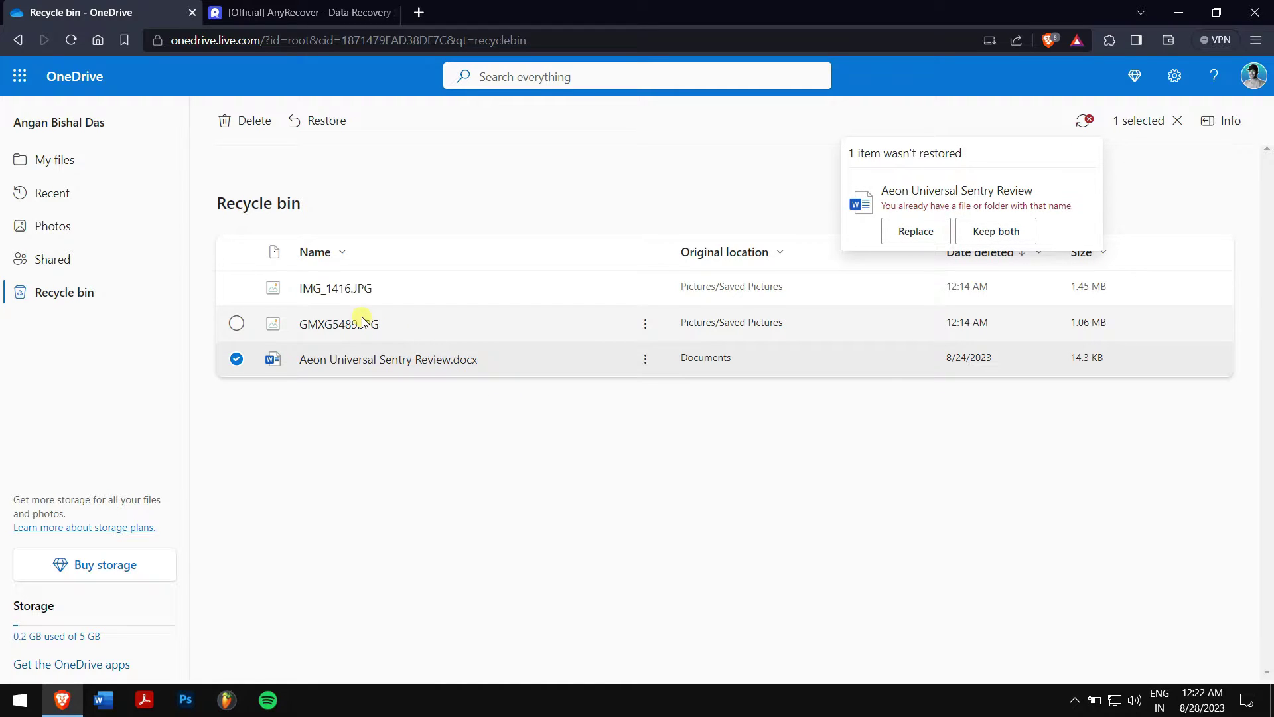
click(888, 235)
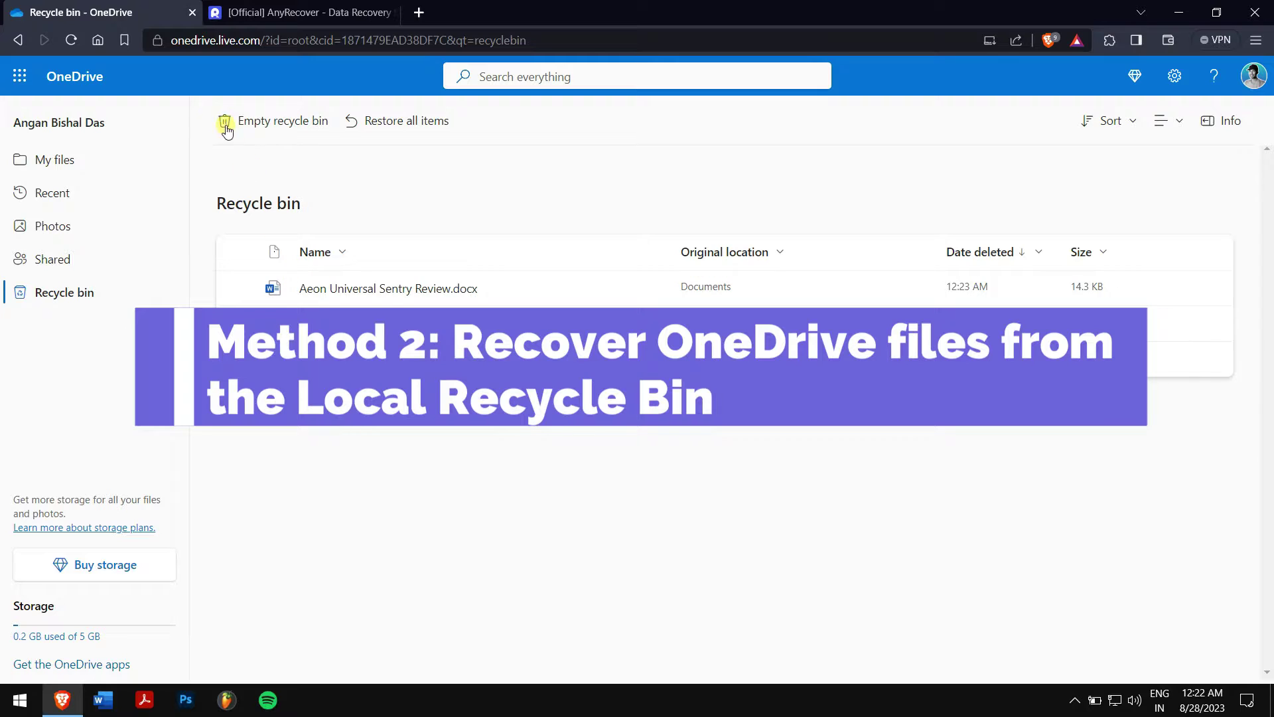
Step: Minimize the browser, open the local OneDrive - Personal folder from Start search, then close it
click(1170, 10)
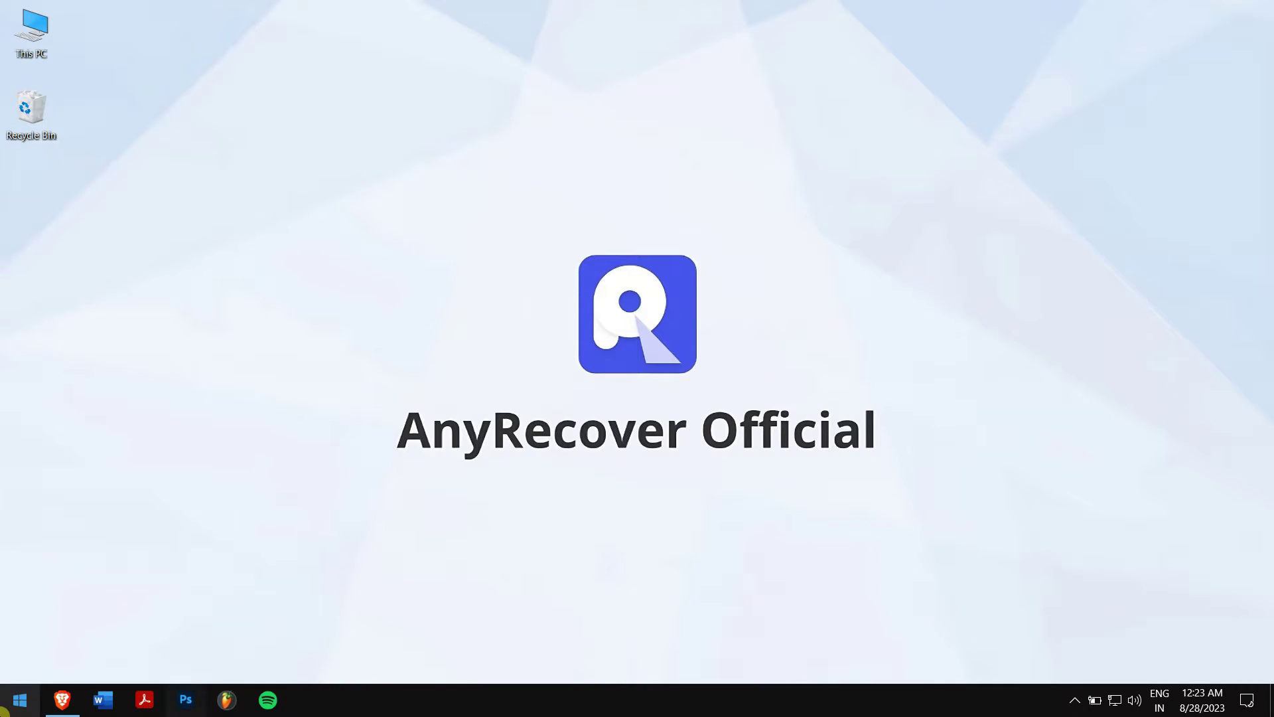
click(5, 708)
text(onedri)
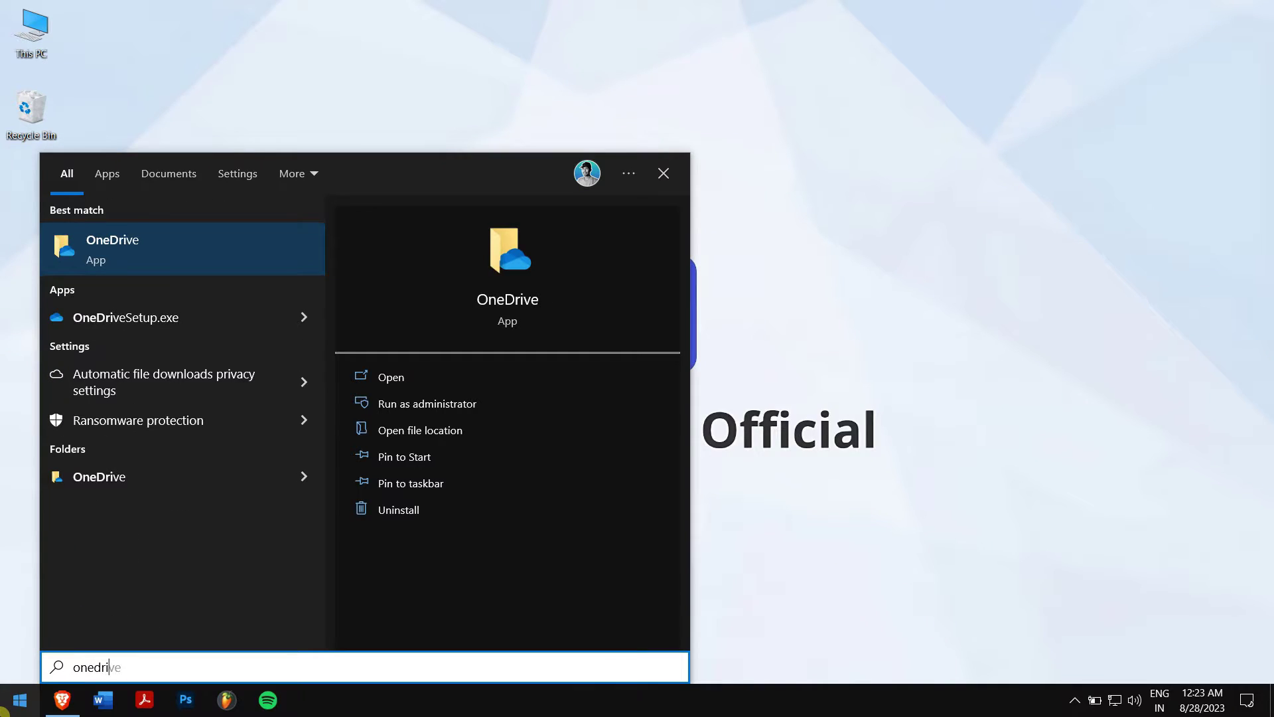
key(Return)
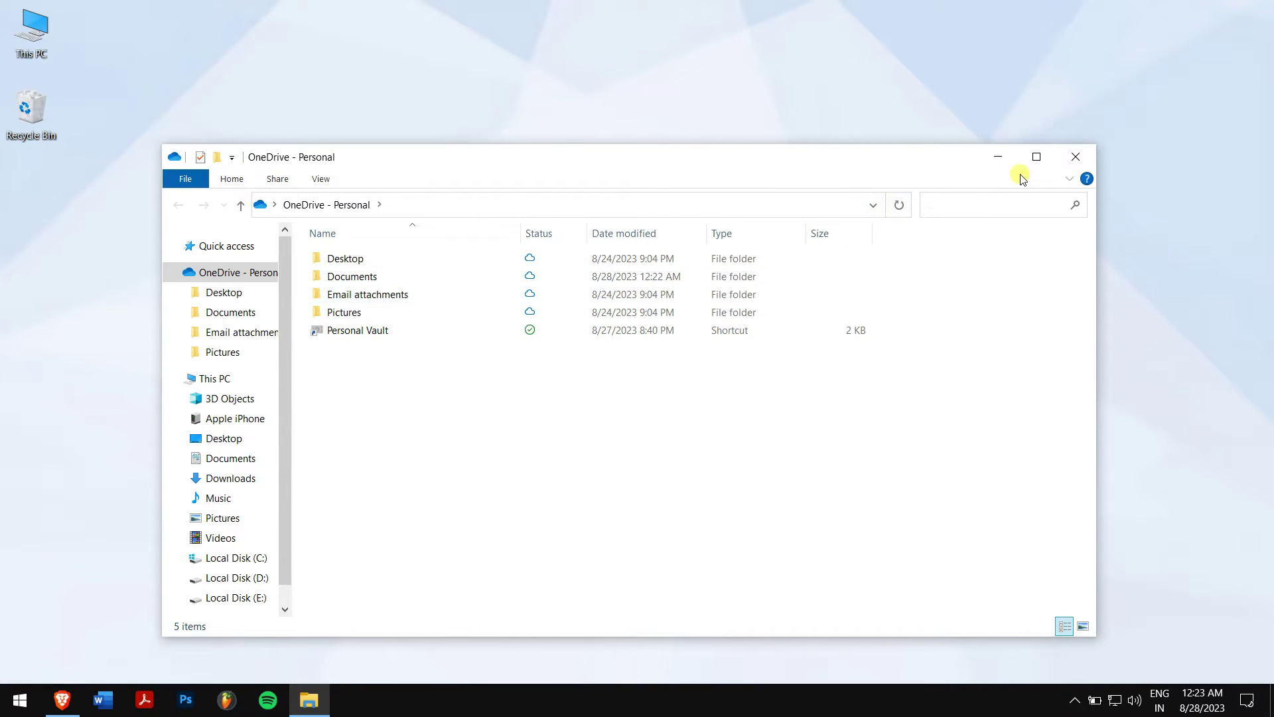
click(1083, 158)
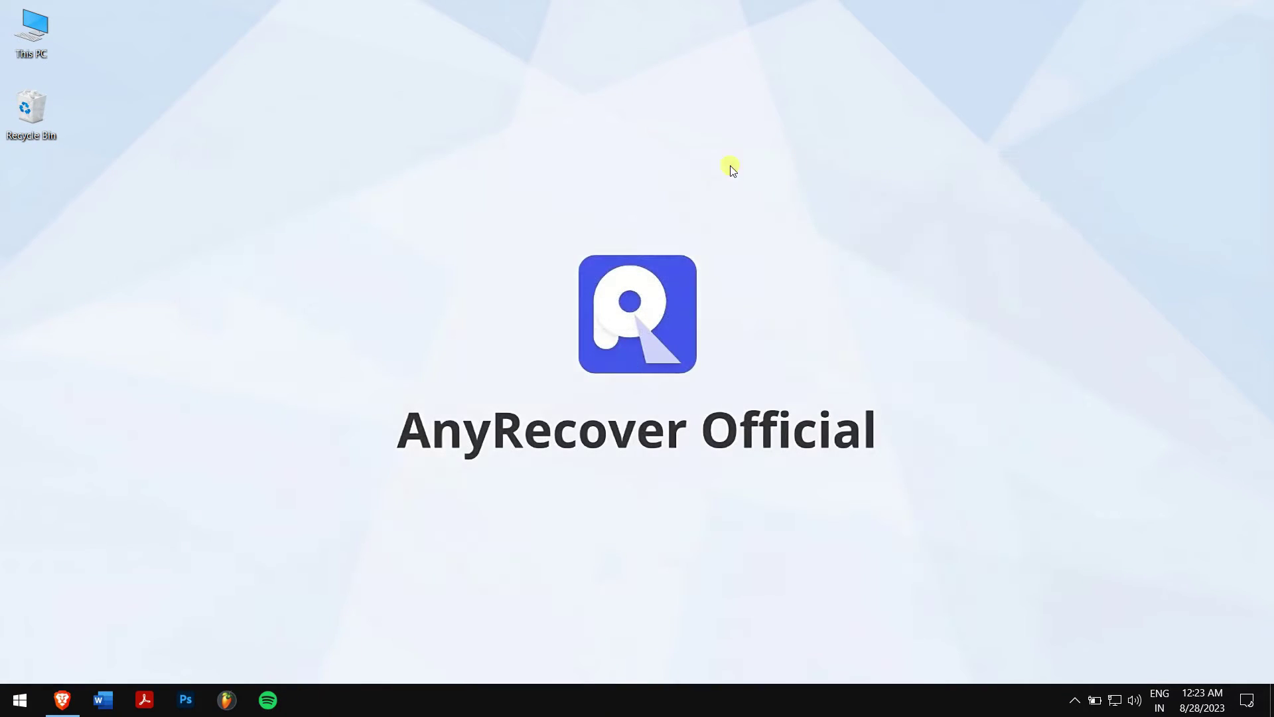
Step: Restore all three files from the Windows Recycle Bin, replacing the existing Aeon docx, then close it
double_click(19, 123)
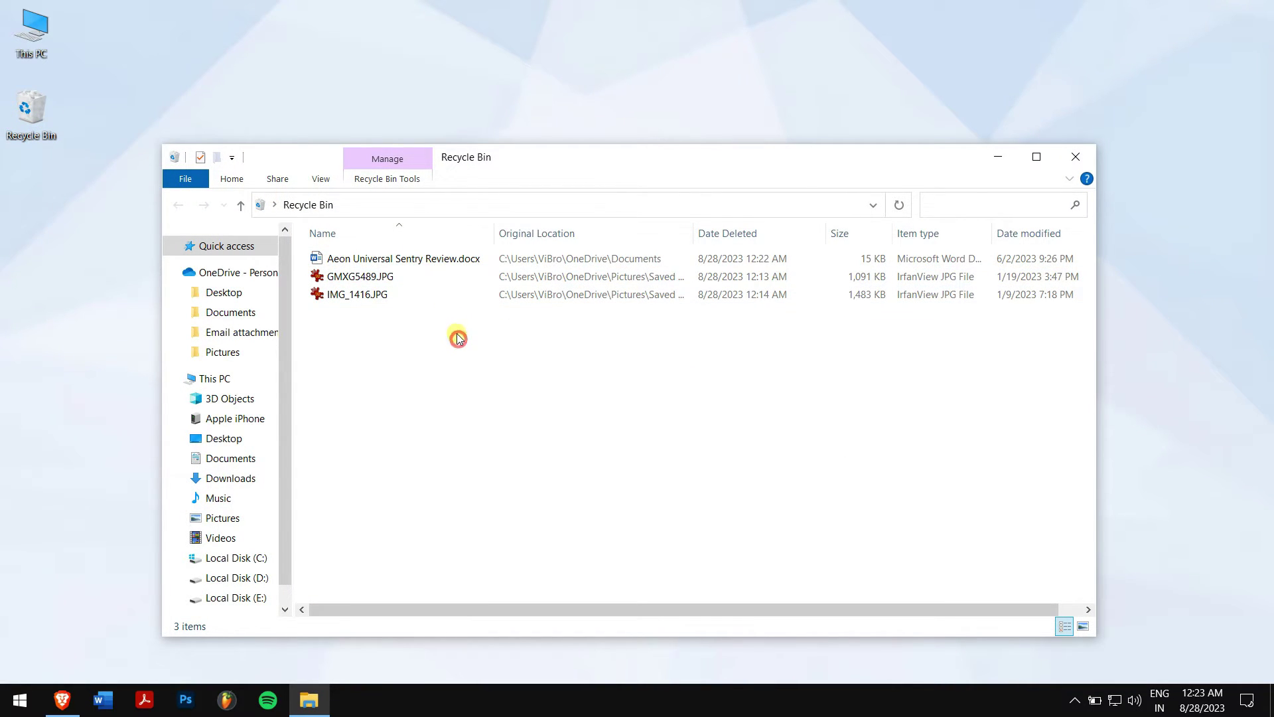
drag(457, 339, 383, 242)
right_click(381, 261)
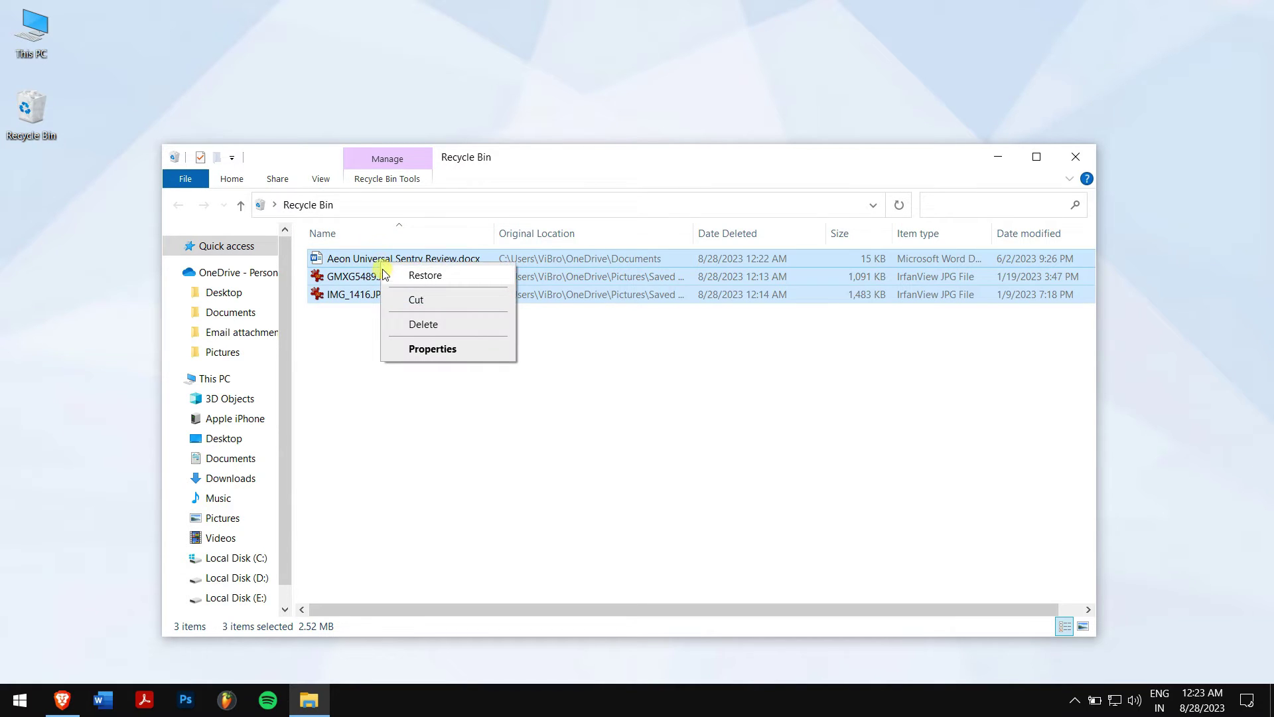
click(406, 280)
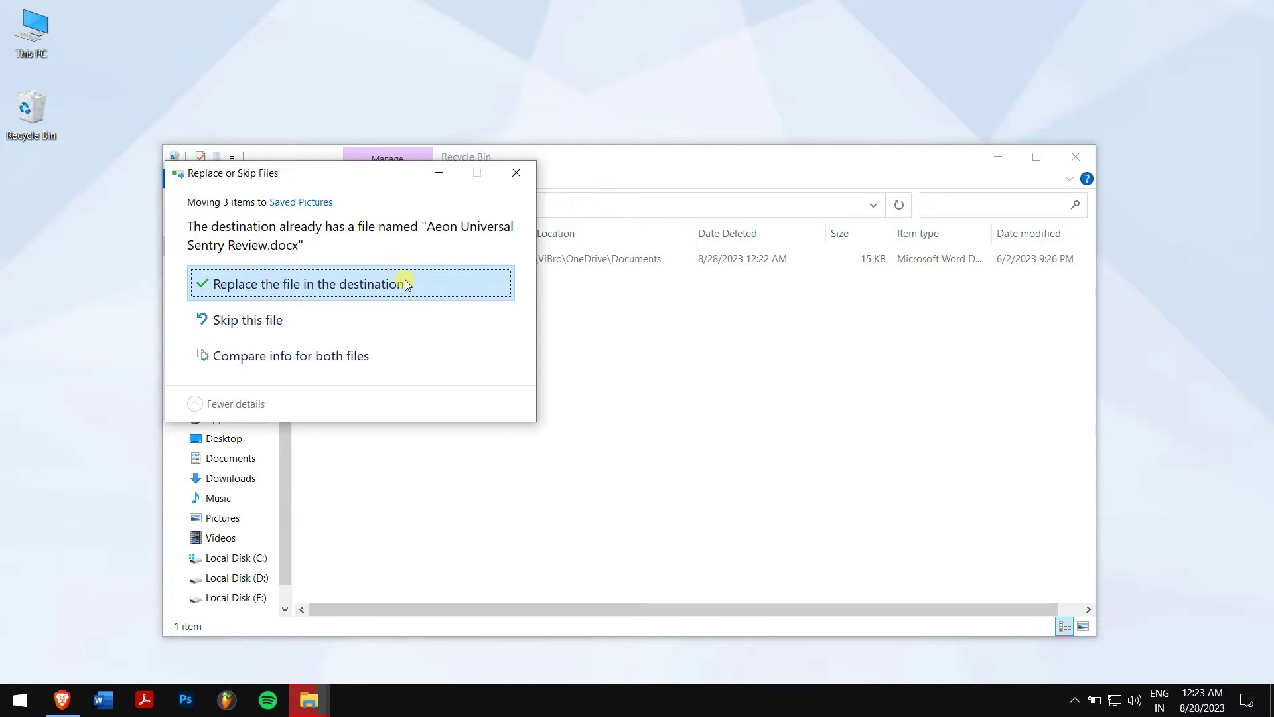
click(406, 282)
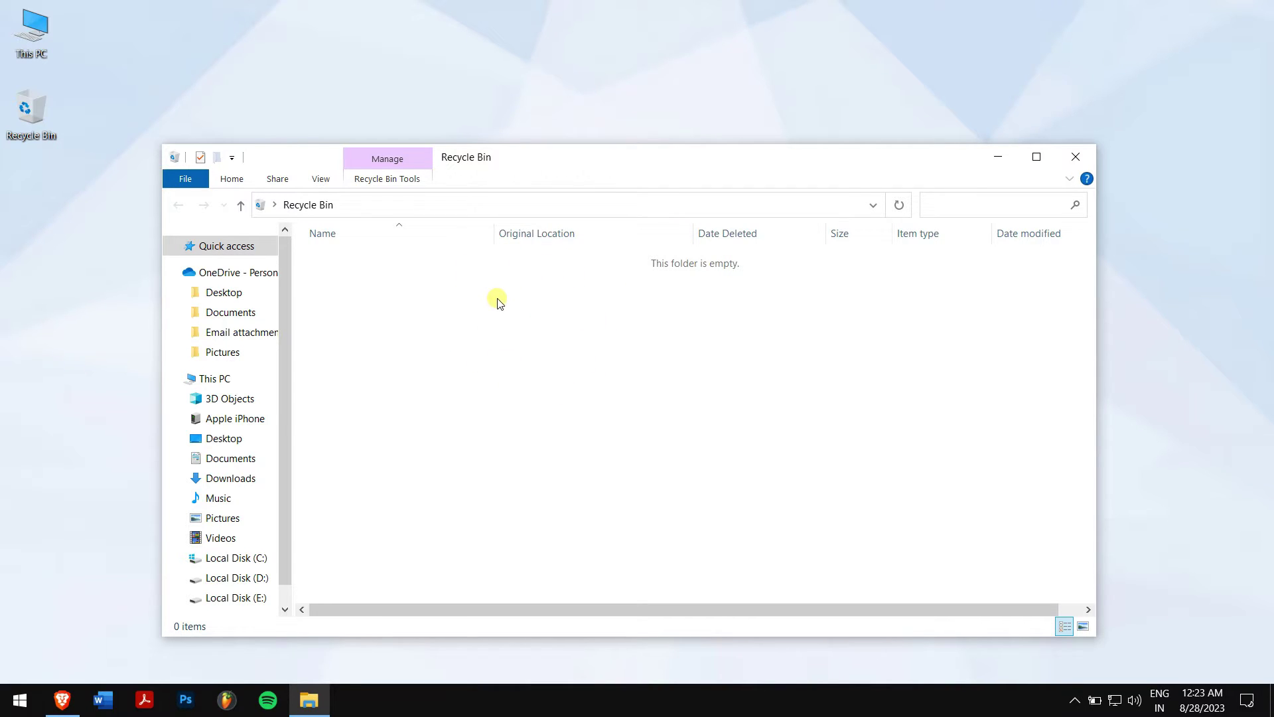
click(1078, 166)
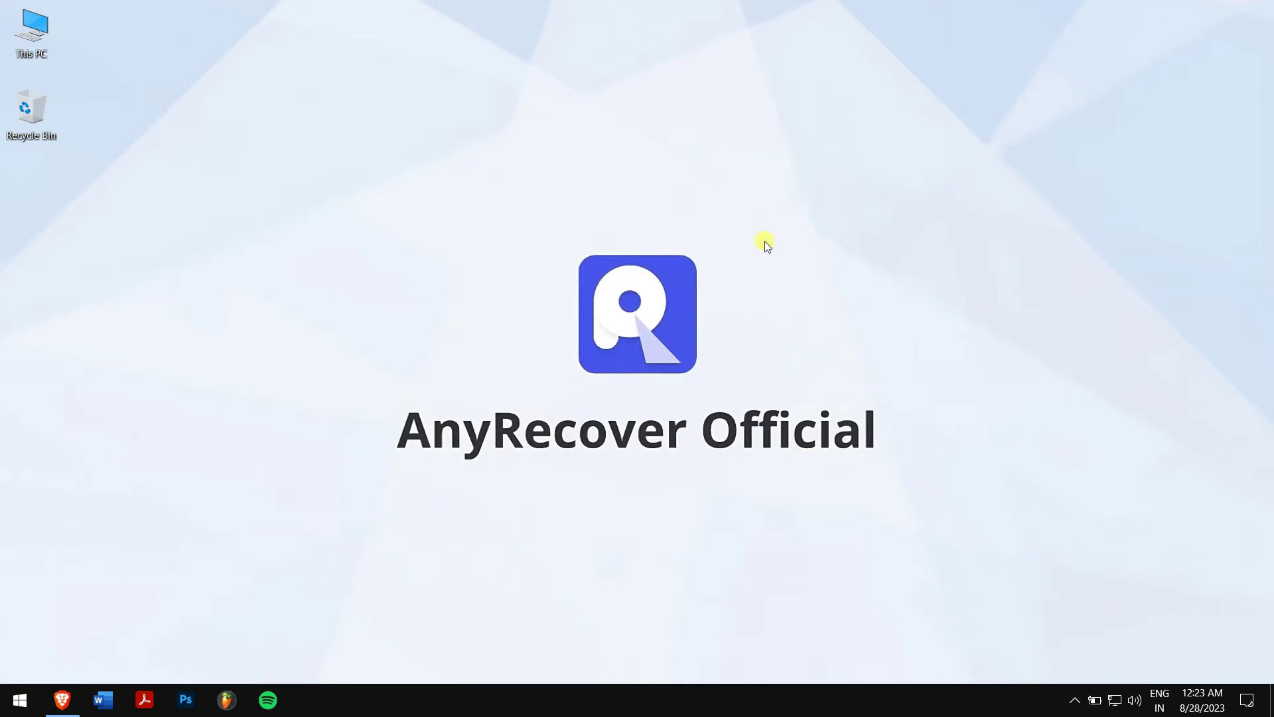
Step: Bring Brave back up and switch to the AnyRecover website tab
click(62, 700)
click(327, 10)
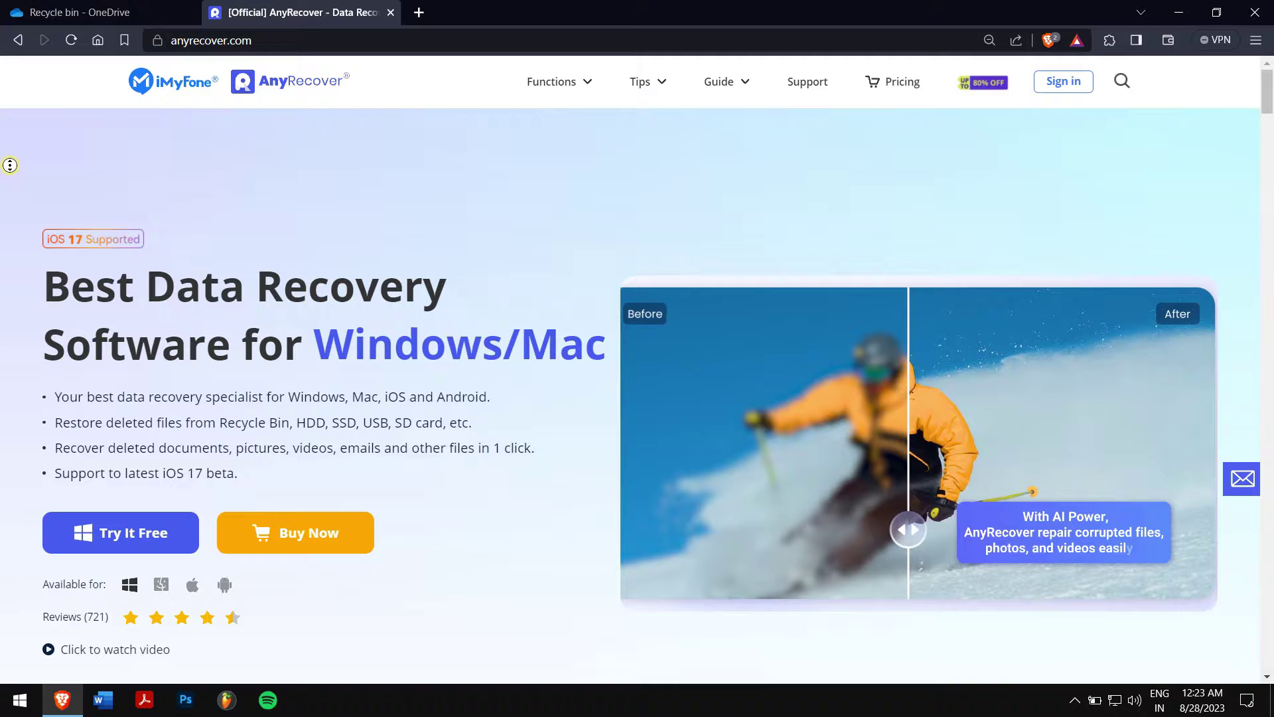
scroll(9, 186, down, 1)
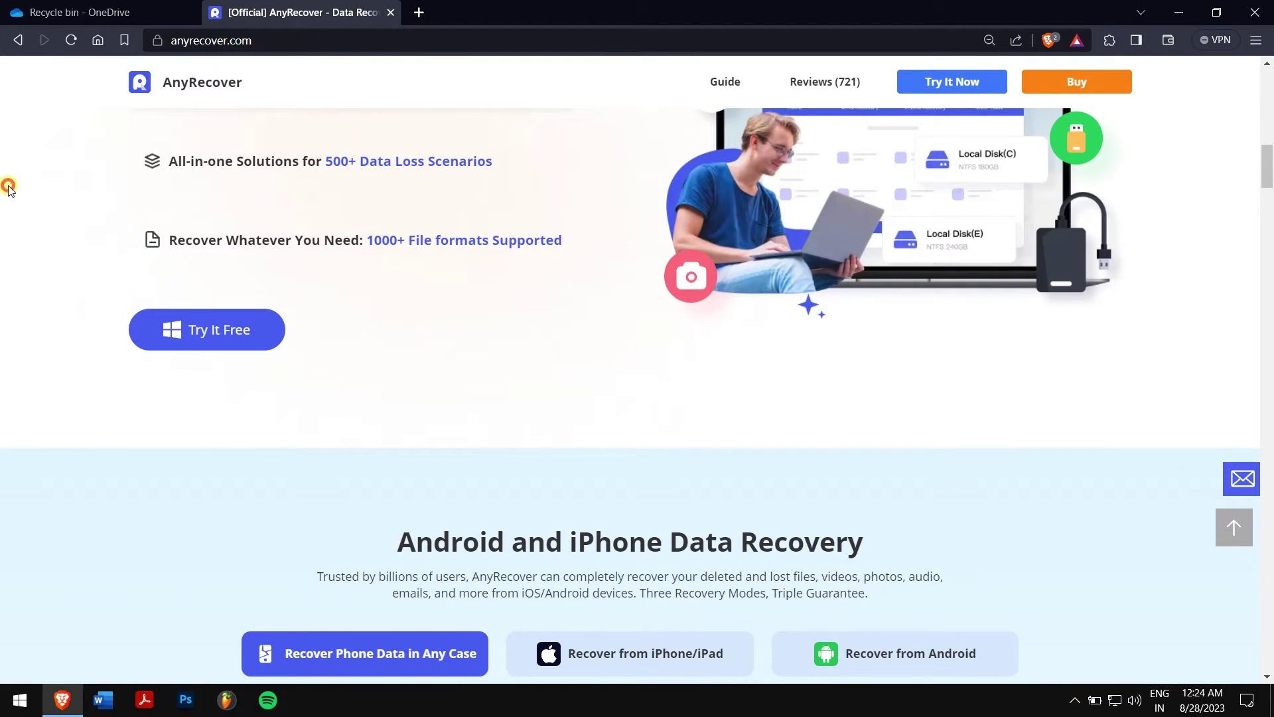
Step: Launch AnyRecover from Start search and open PC & Hard Drive Recovery
click(1179, 12)
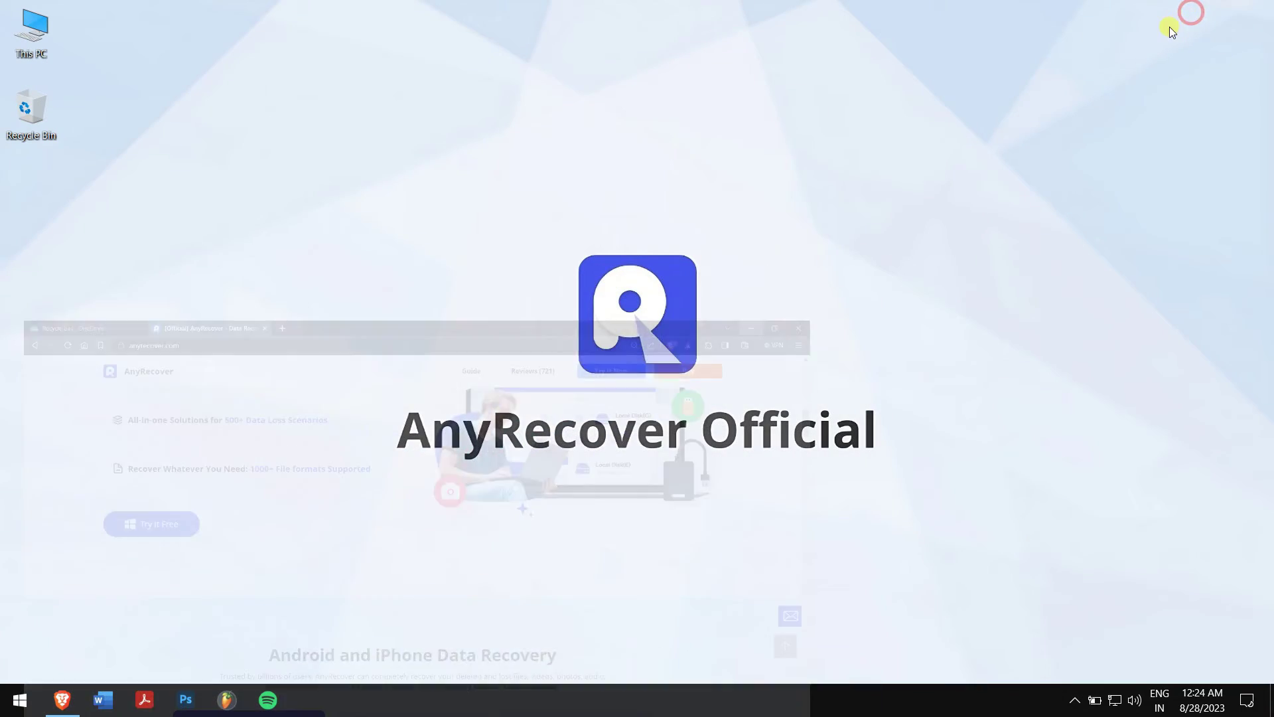
key(super)
text(any)
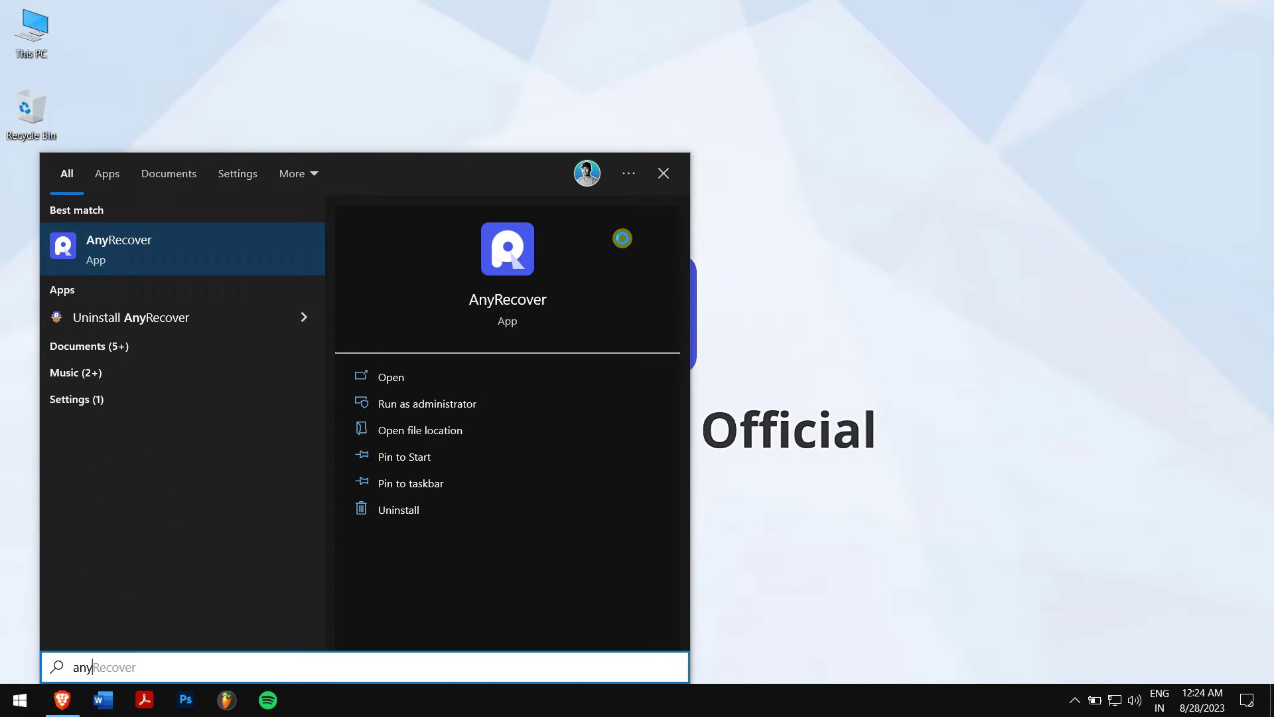
key(Return)
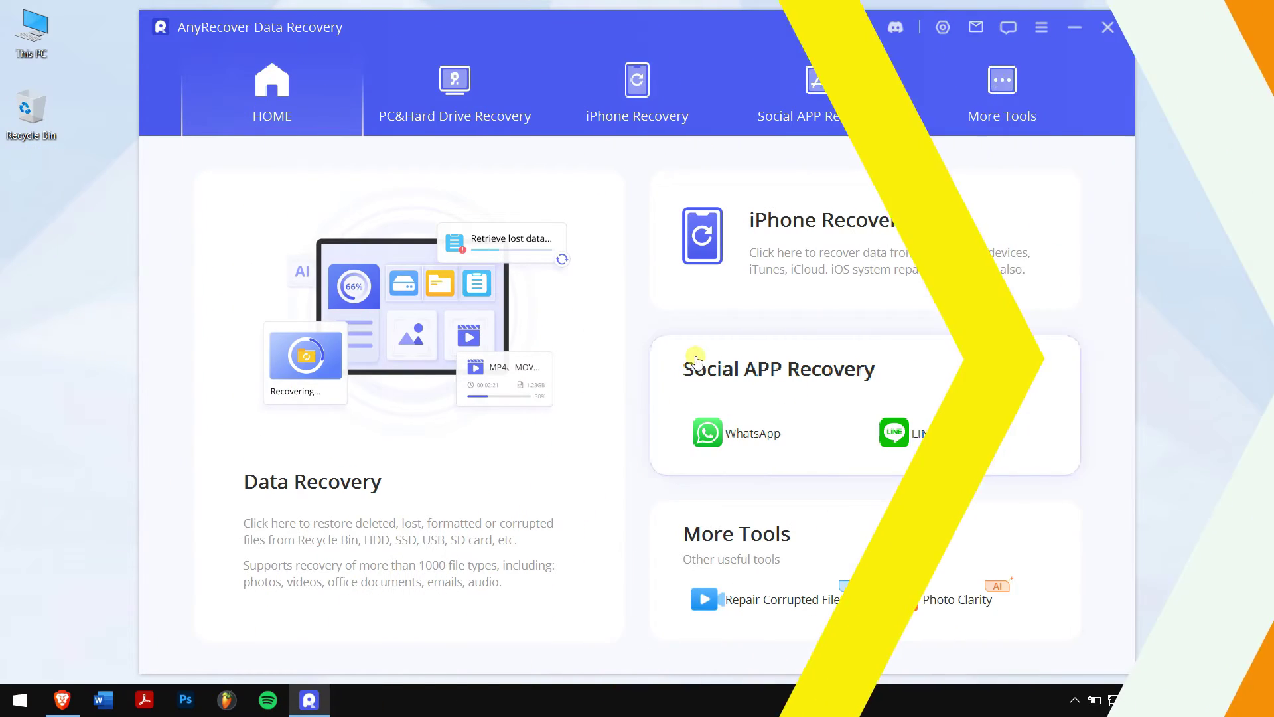
click(469, 120)
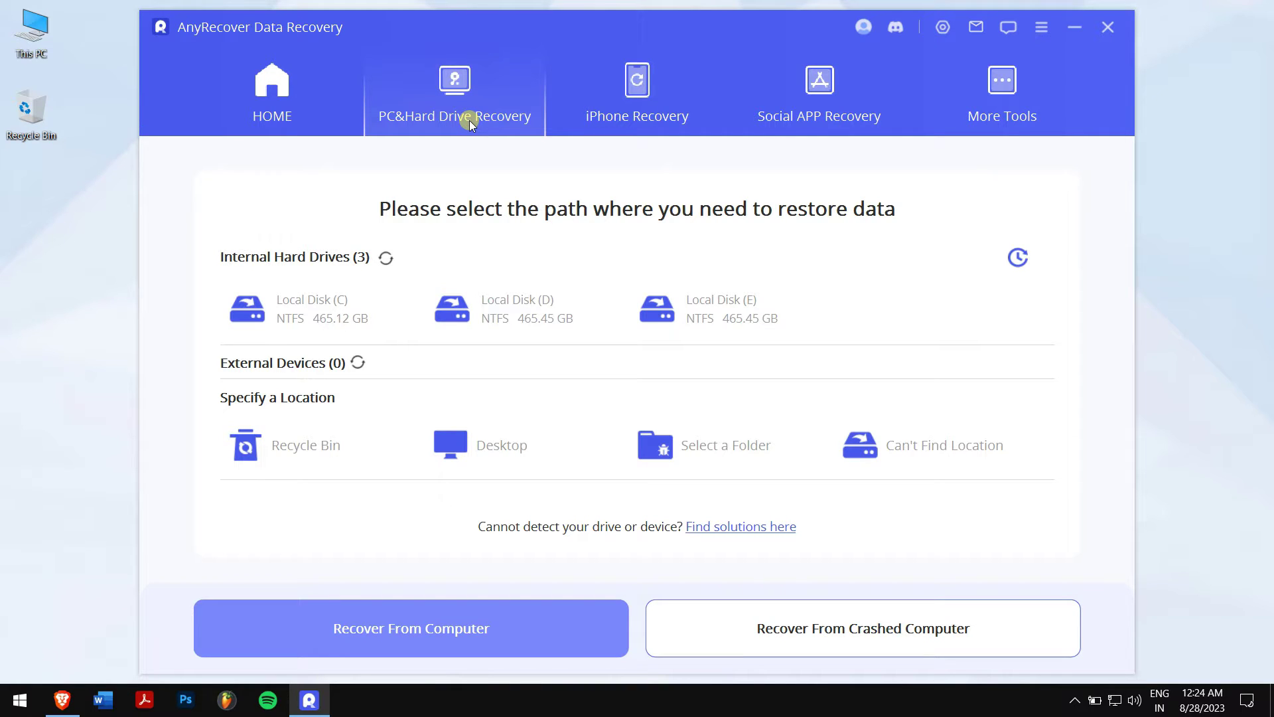
mouse_move(705, 444)
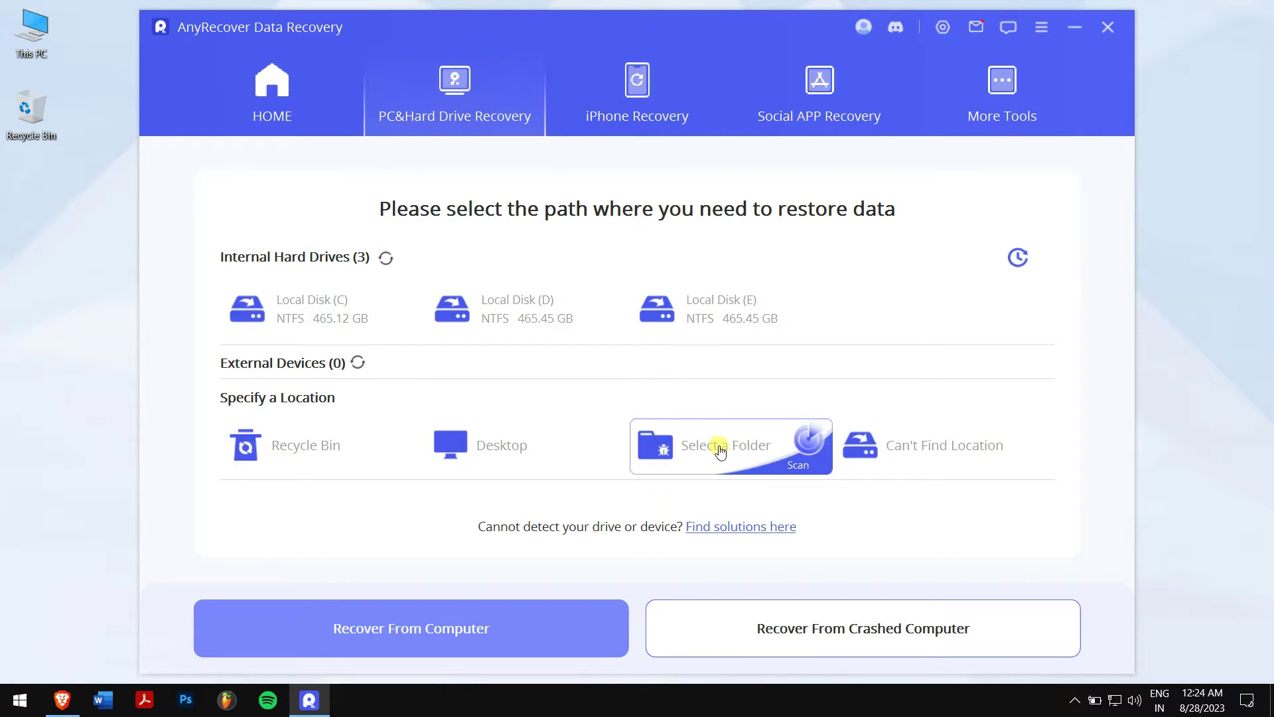
Step: Select the folder C: > Users > user > OneDrive and start the scan
click(720, 450)
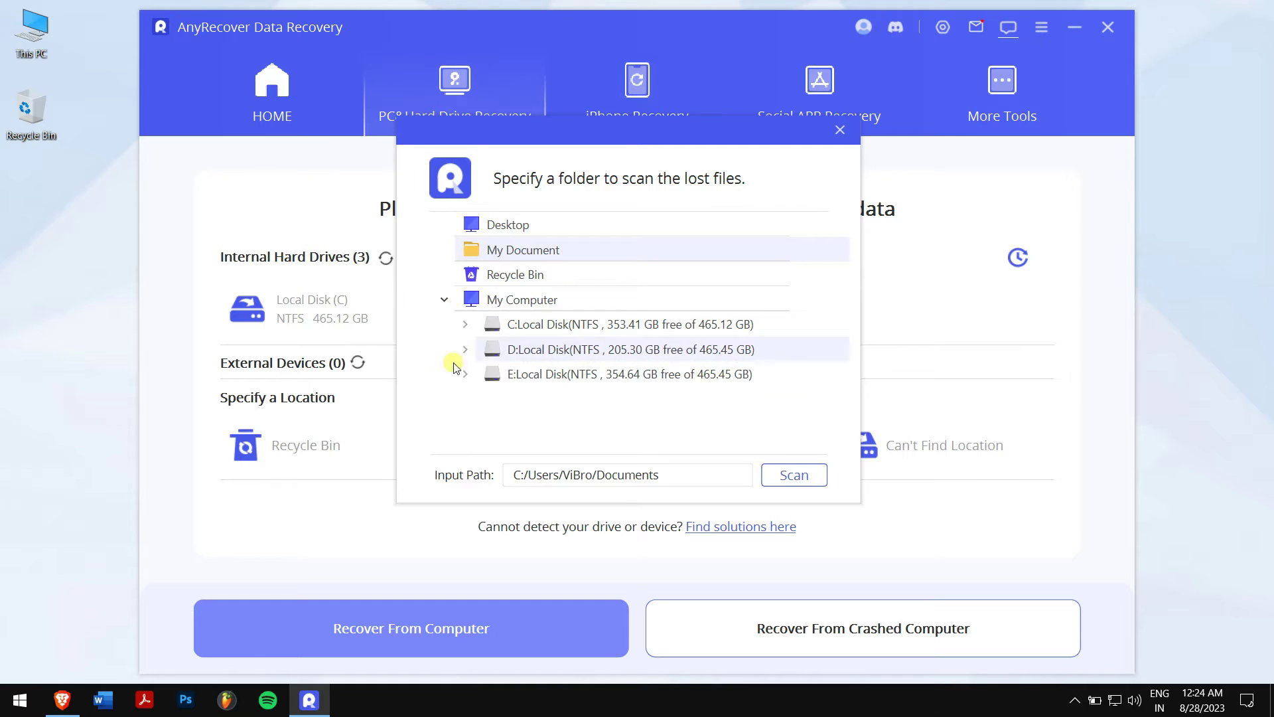
click(464, 323)
scroll(550, 403, down, 5)
click(484, 296)
click(503, 321)
scroll(542, 344, down, 3)
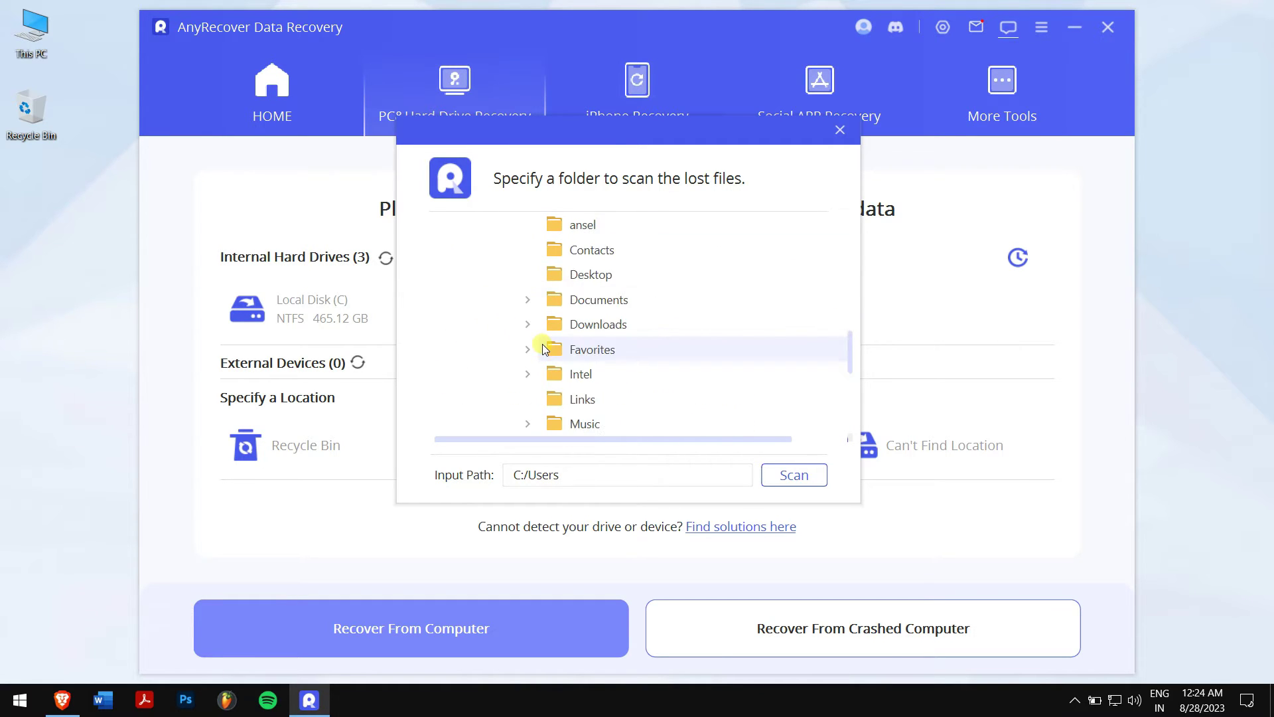
scroll(541, 341, down, 2)
click(593, 299)
click(797, 474)
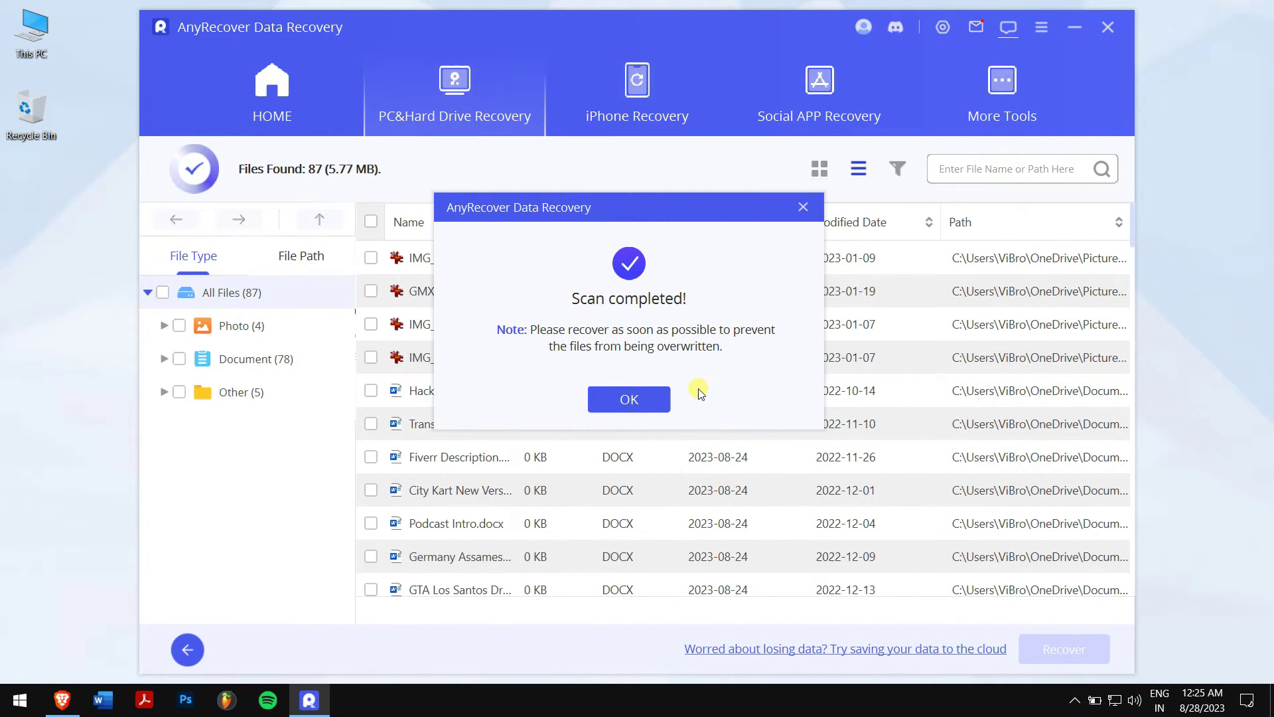
Step: Dismiss the scan-completed notice, tick the found photos and documents, and preview IMG_1416.JPG
click(642, 397)
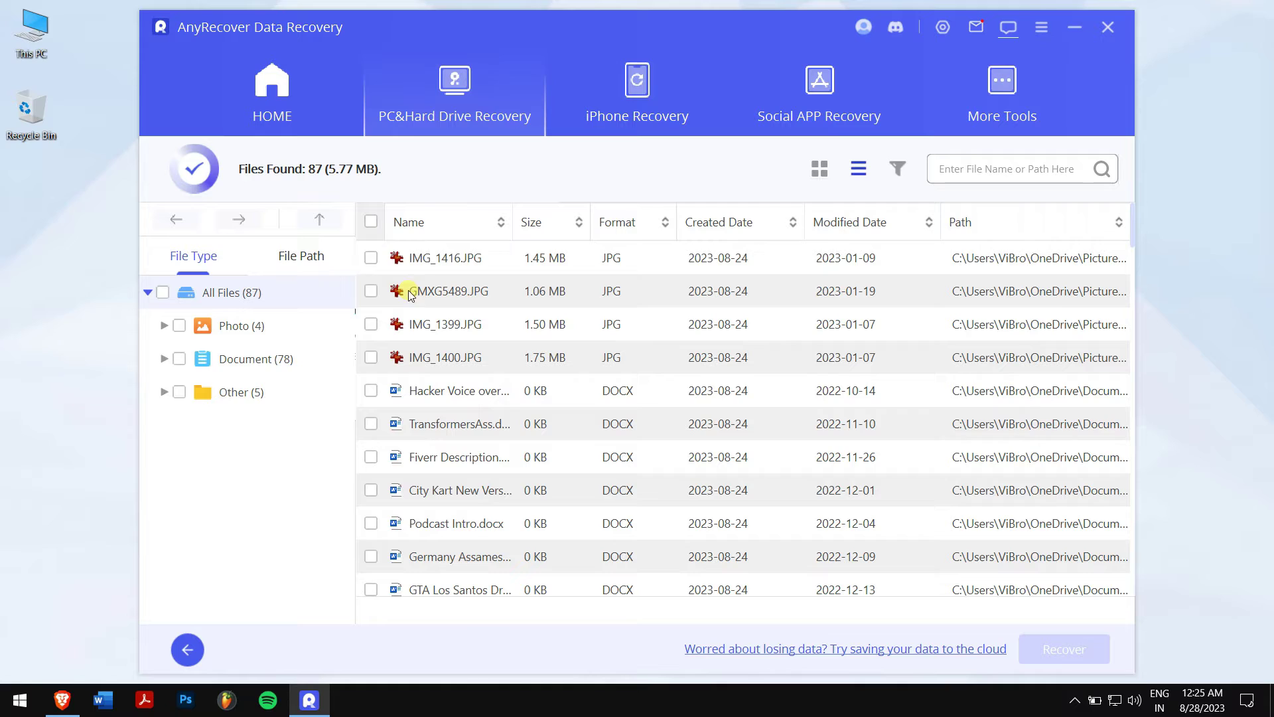
click(370, 258)
click(370, 291)
click(370, 324)
click(371, 357)
click(370, 390)
click(370, 423)
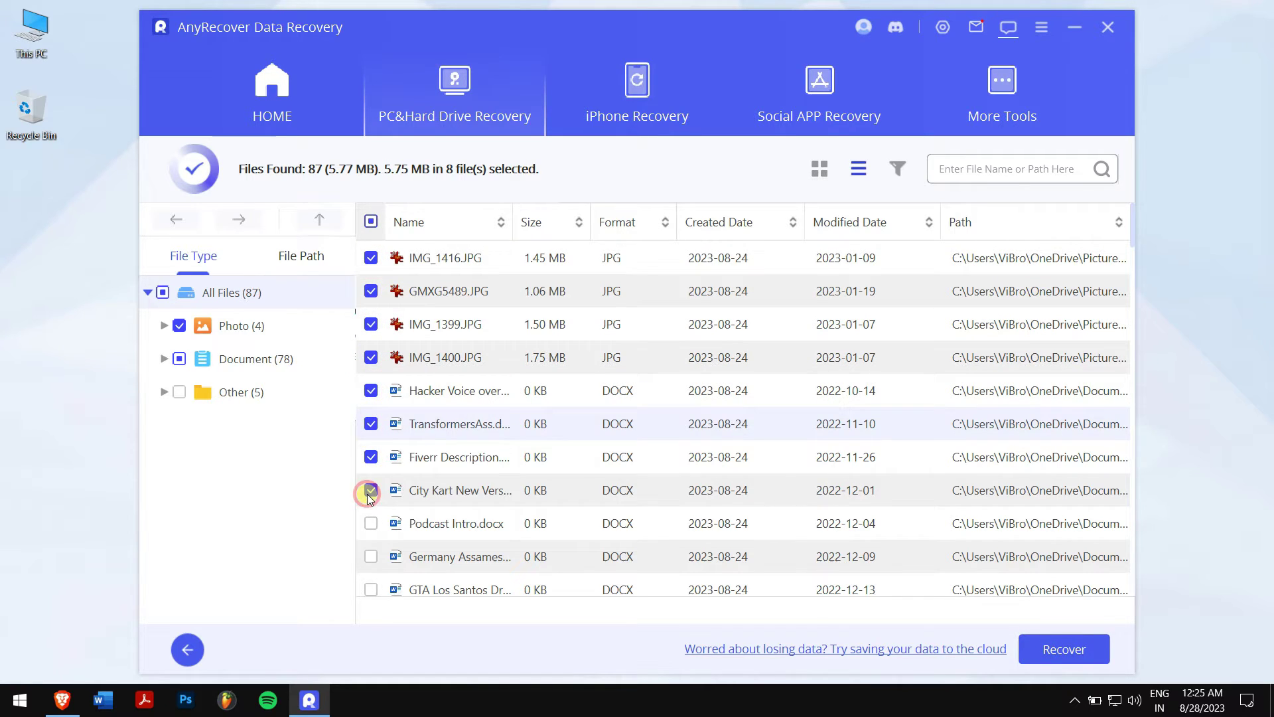
double_click(464, 264)
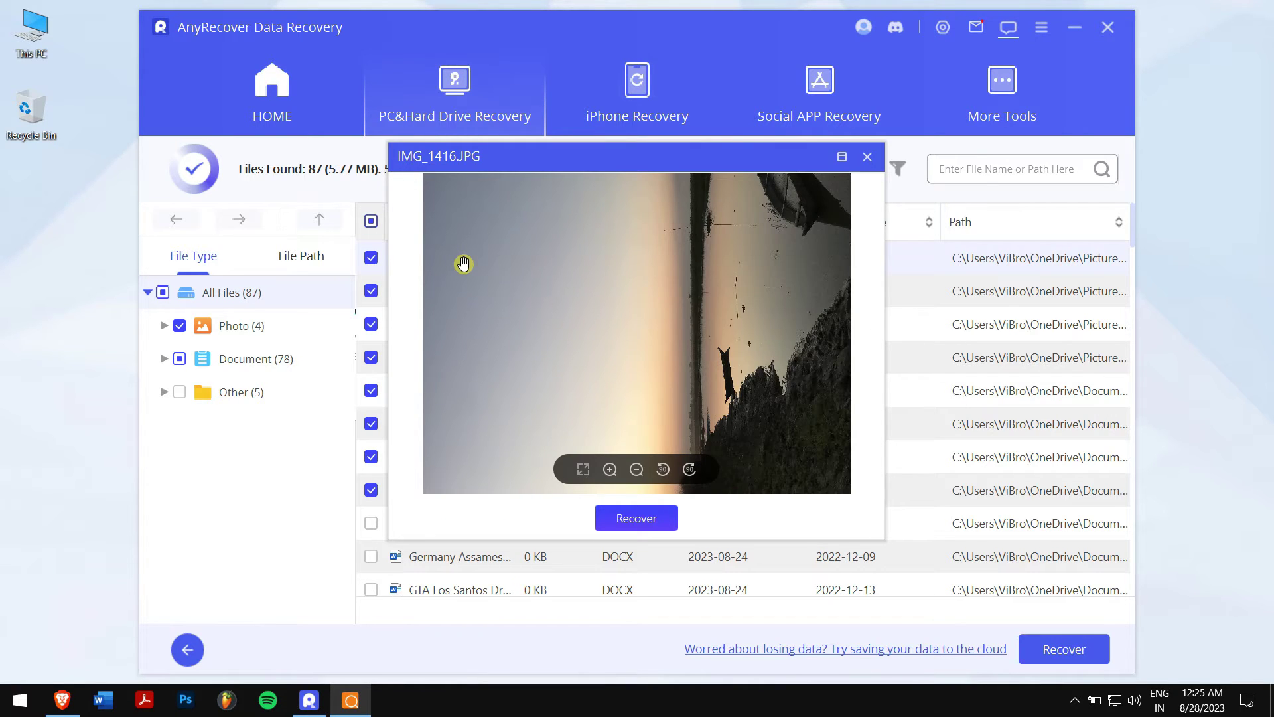
Step: Close the preview, switch to thumbnail view, and keep the filter at All files and All date
click(867, 157)
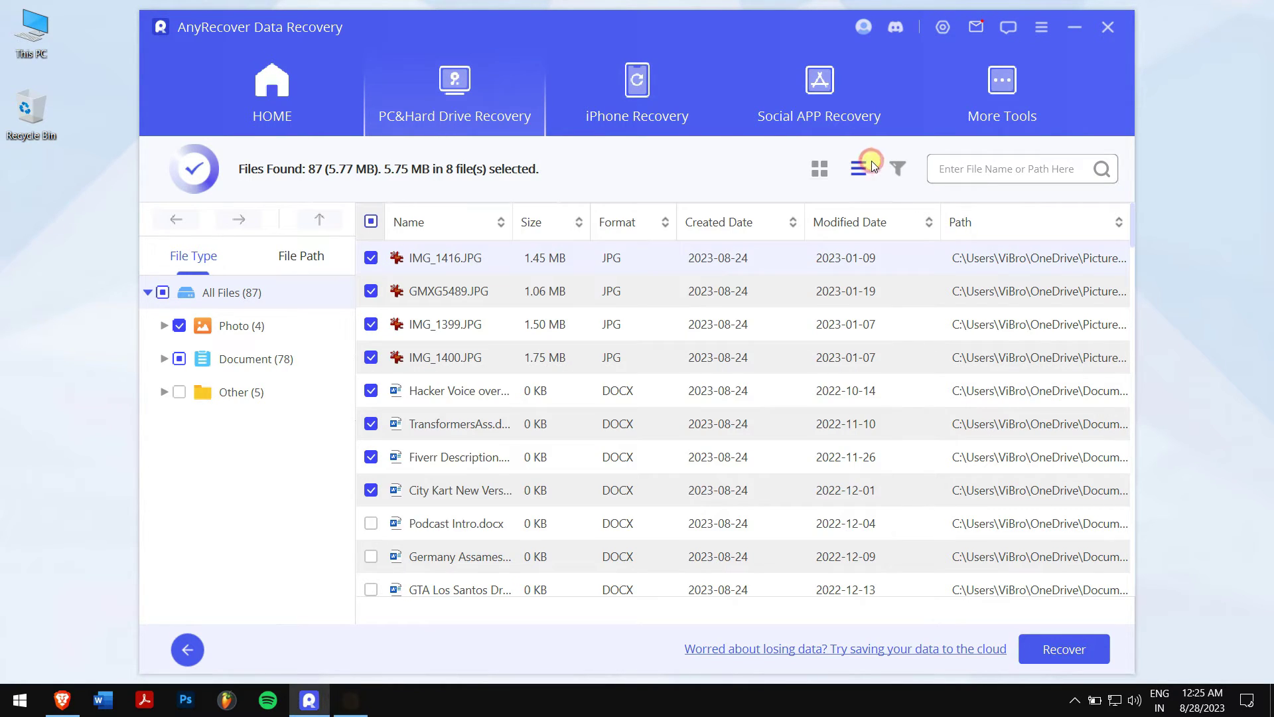
click(827, 172)
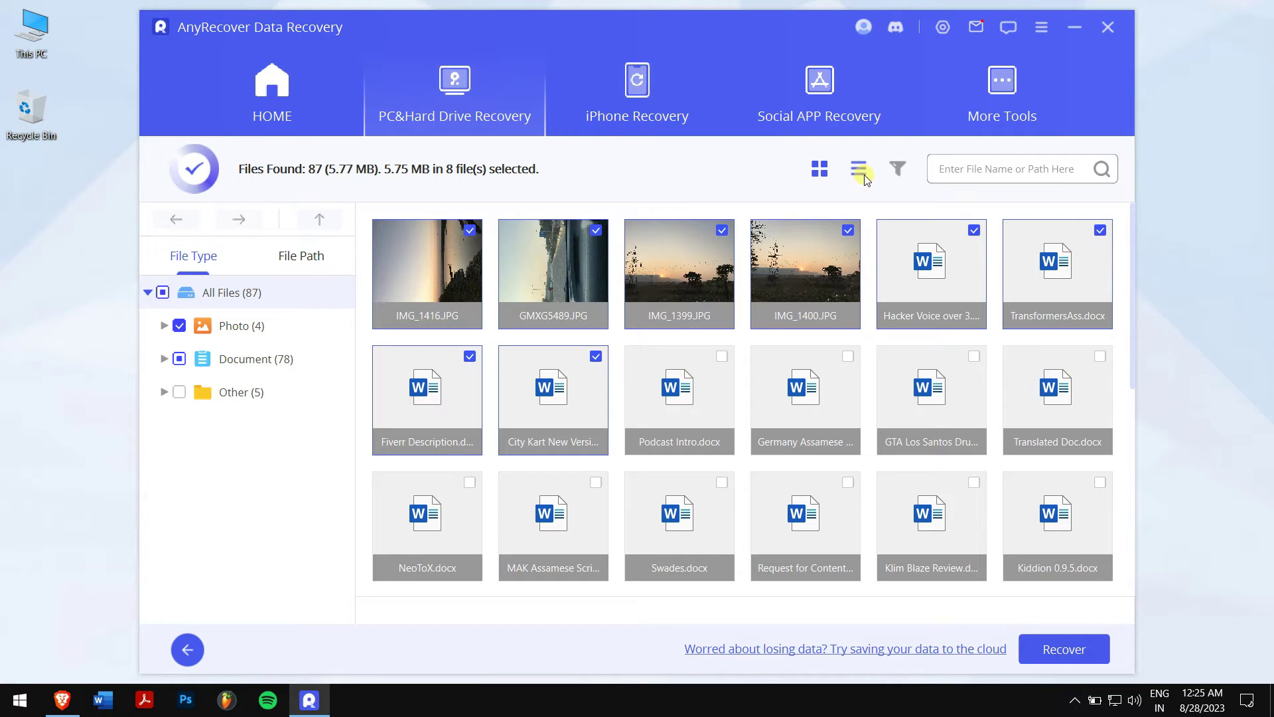
click(898, 175)
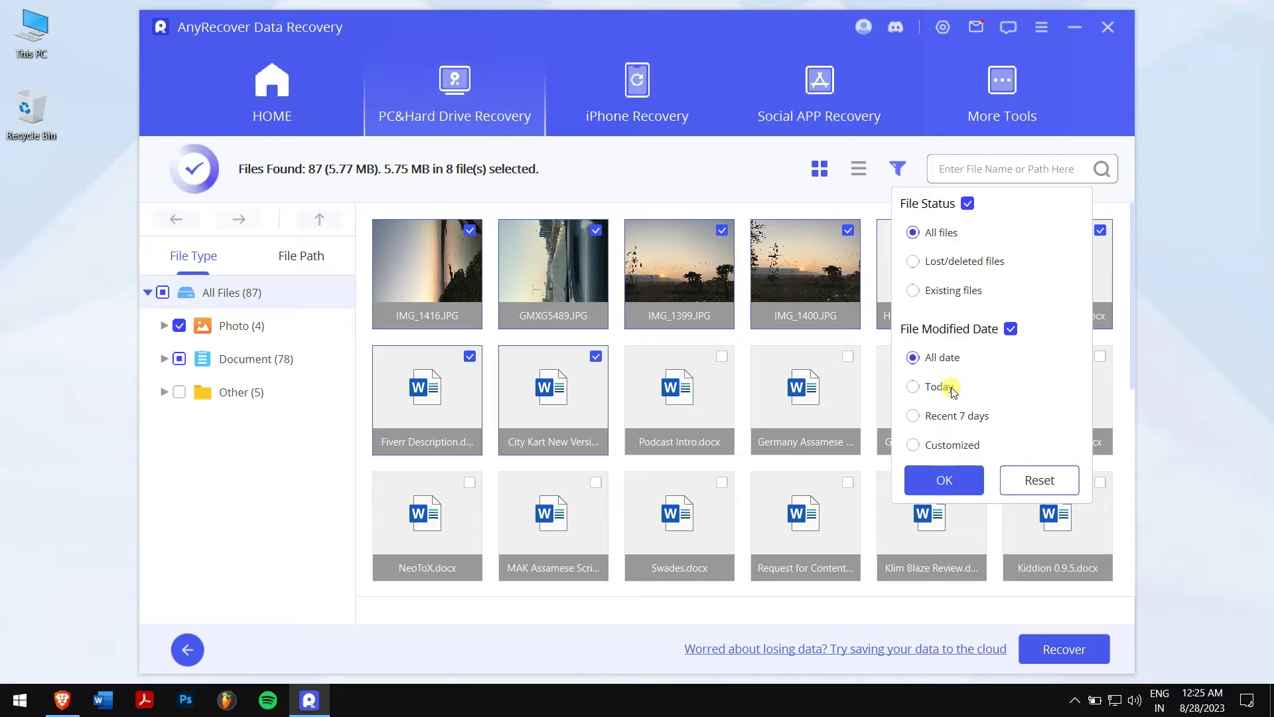
click(950, 481)
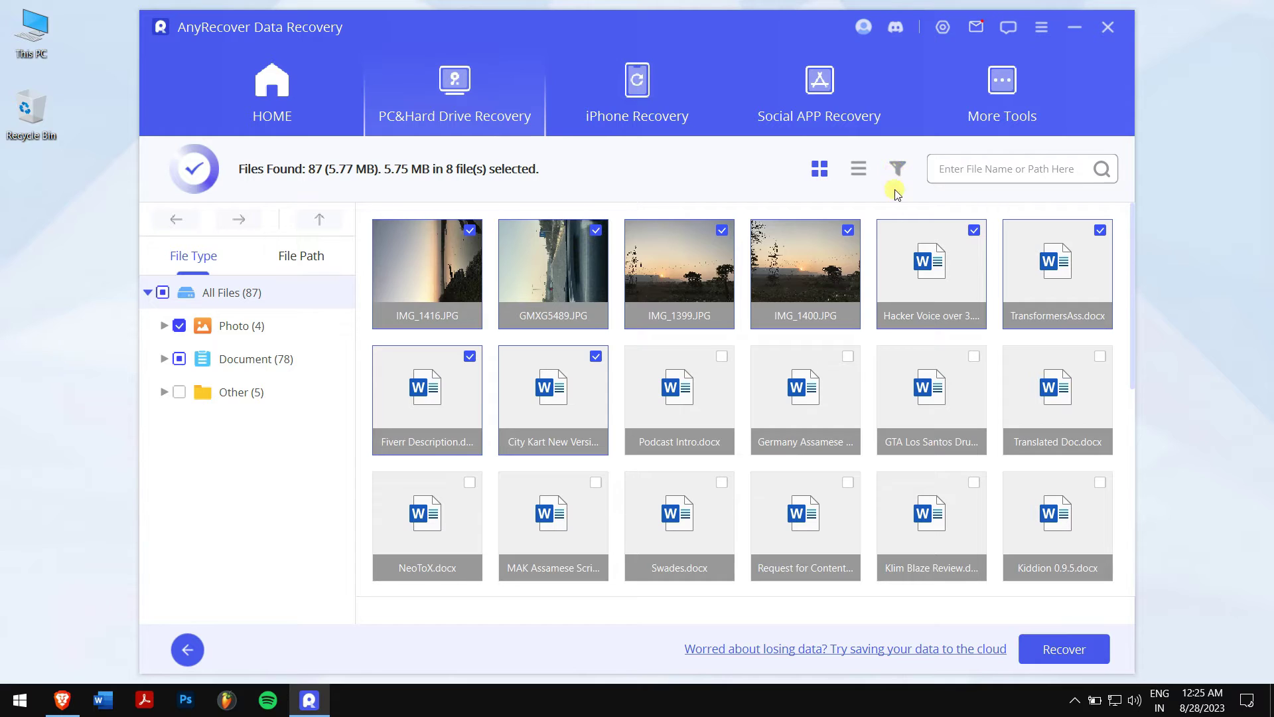
Step: Recover the eight chosen files, selecting Local Disk (E:) as the destination folder
click(1070, 651)
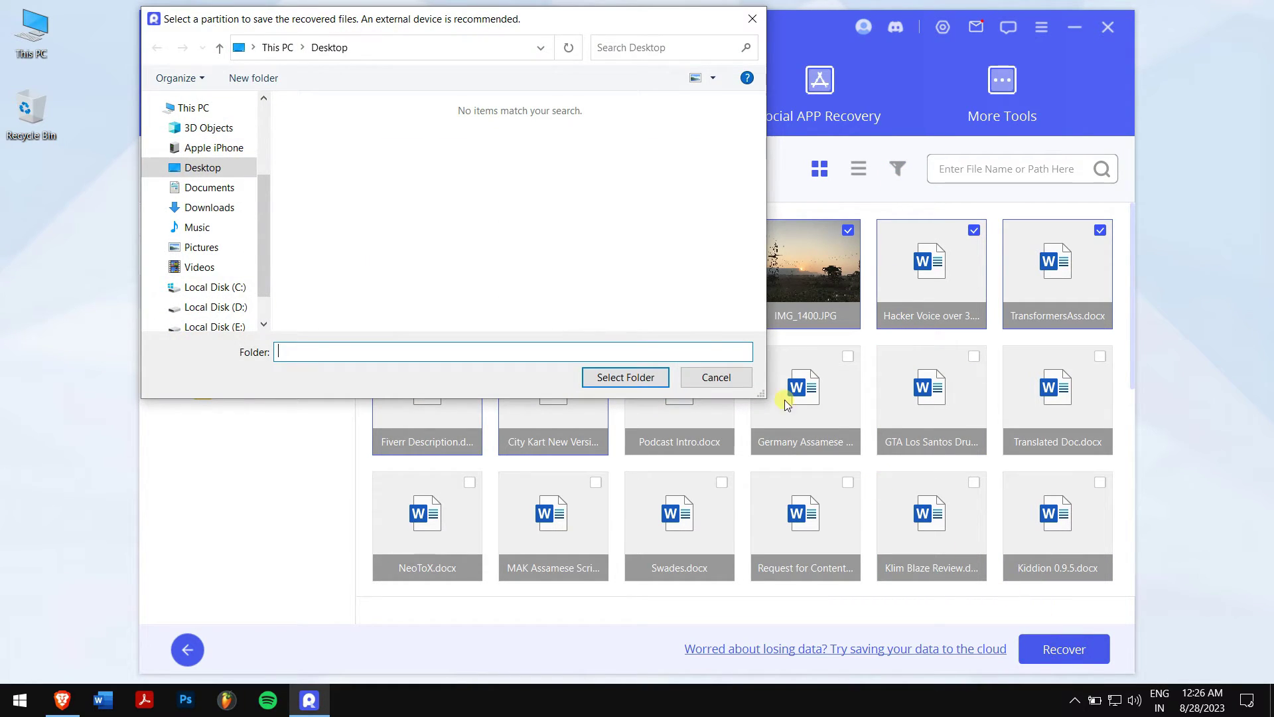
mouse_move(209, 298)
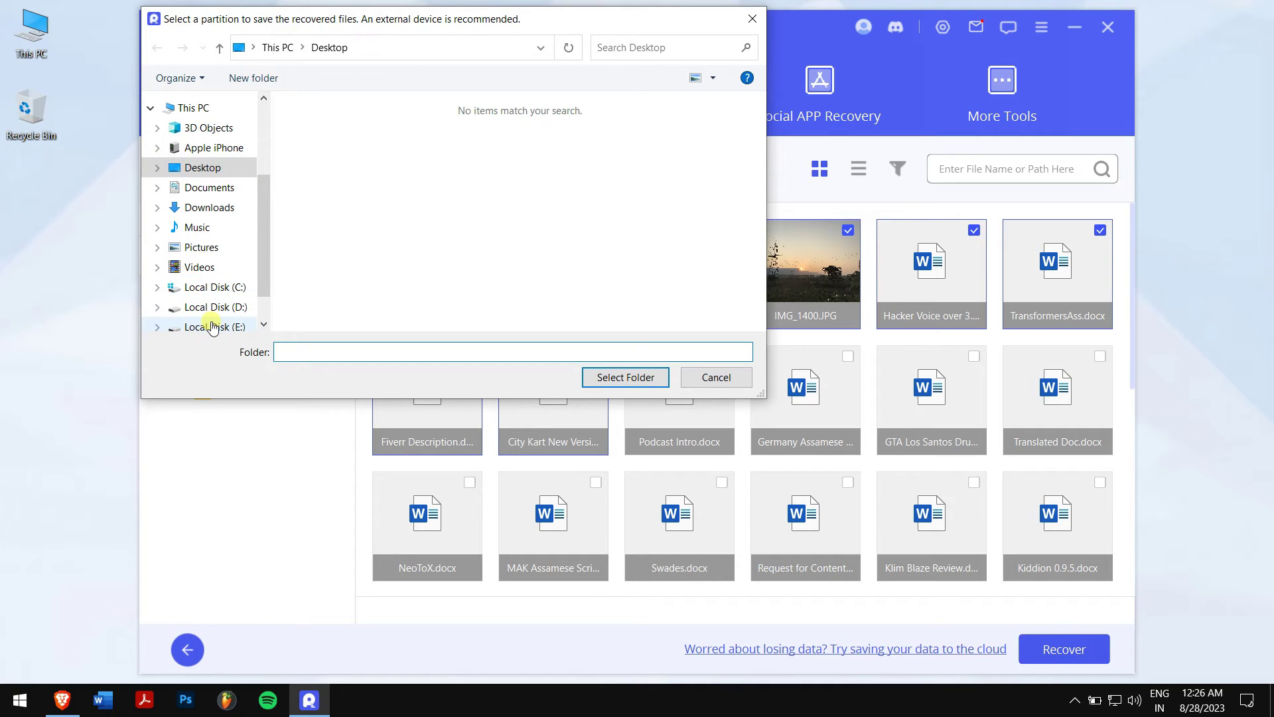
click(212, 327)
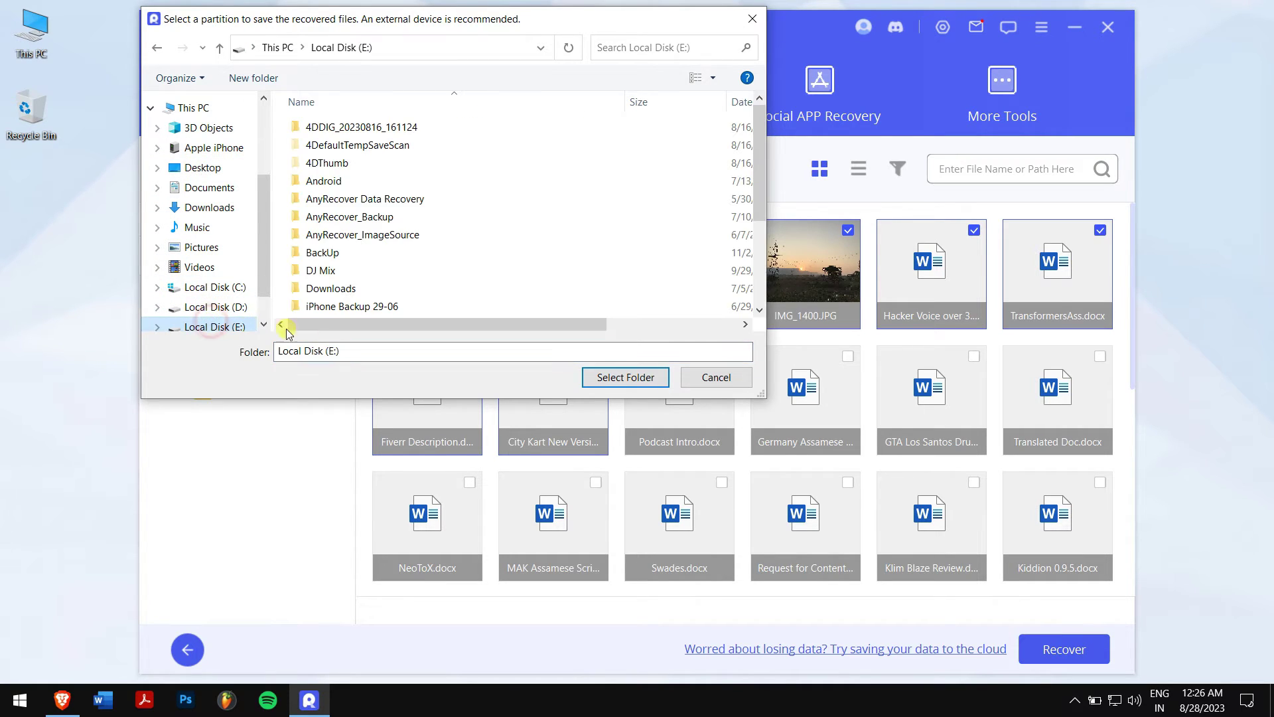
click(643, 379)
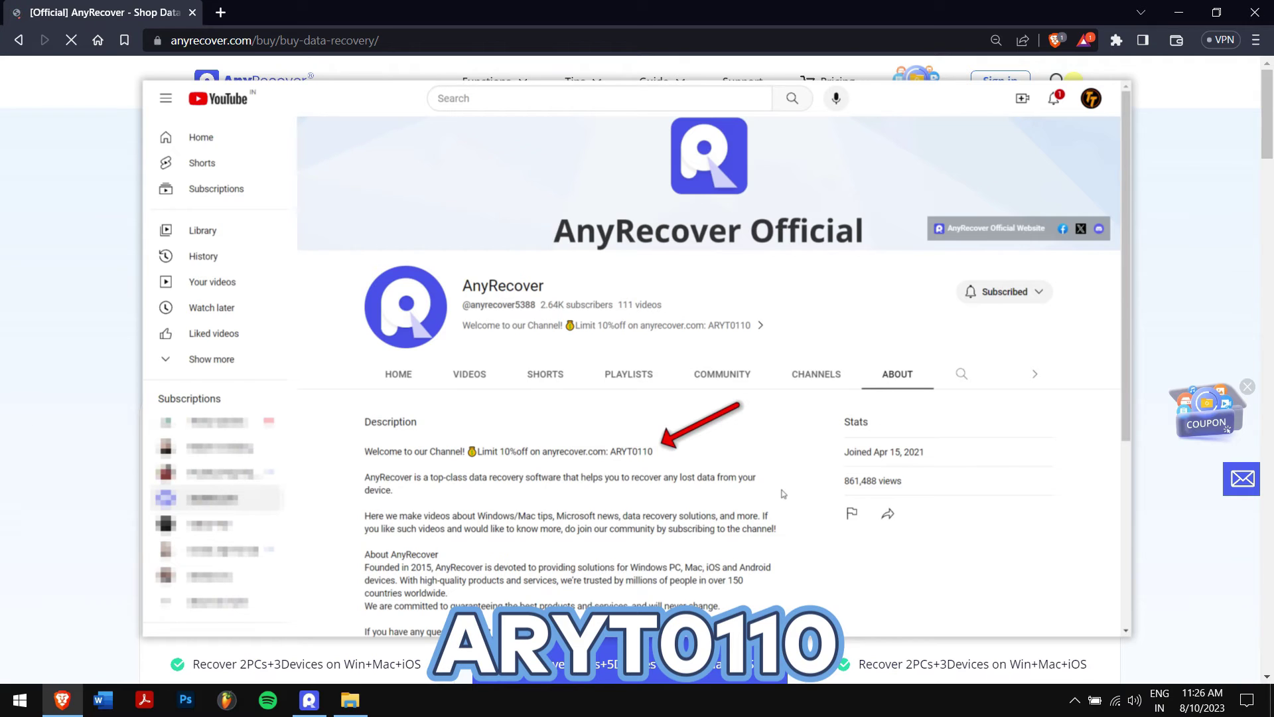
scroll(1269, 155, down, 2)
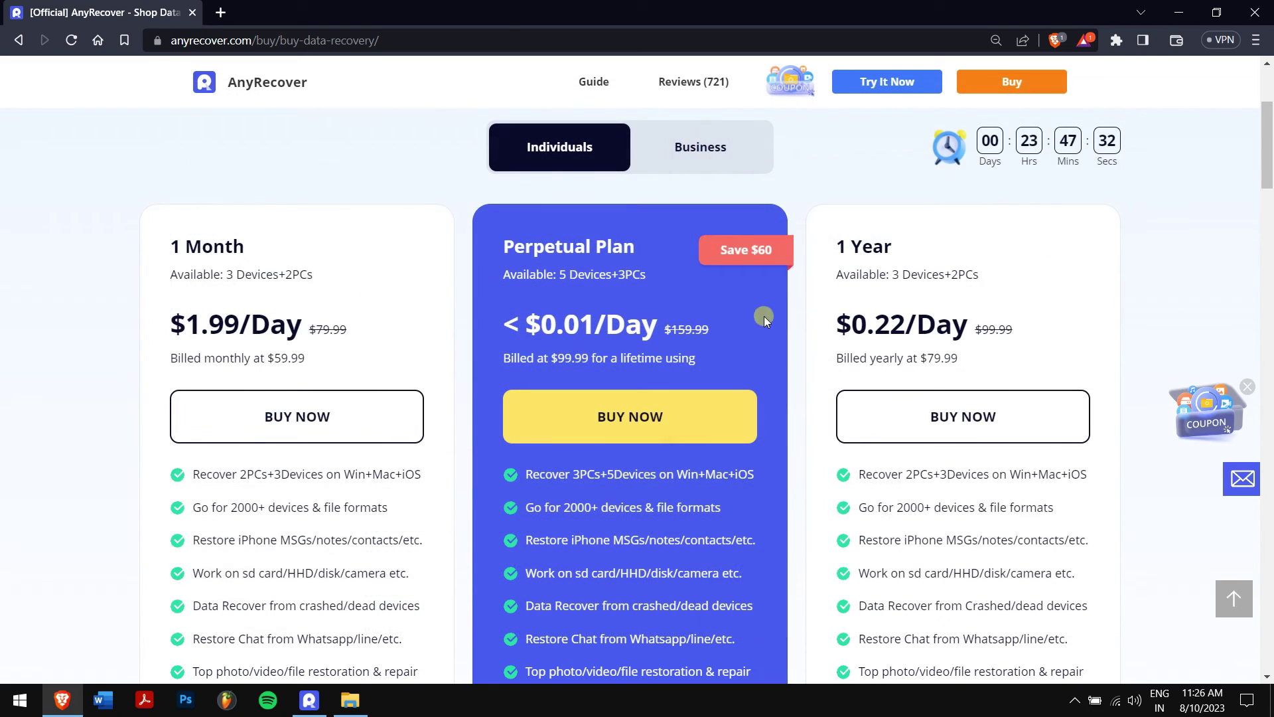
Step: Add the Perpetual Plan to the cart with coupon ARYT0110 and confirm the 89.99 USD total
click(585, 432)
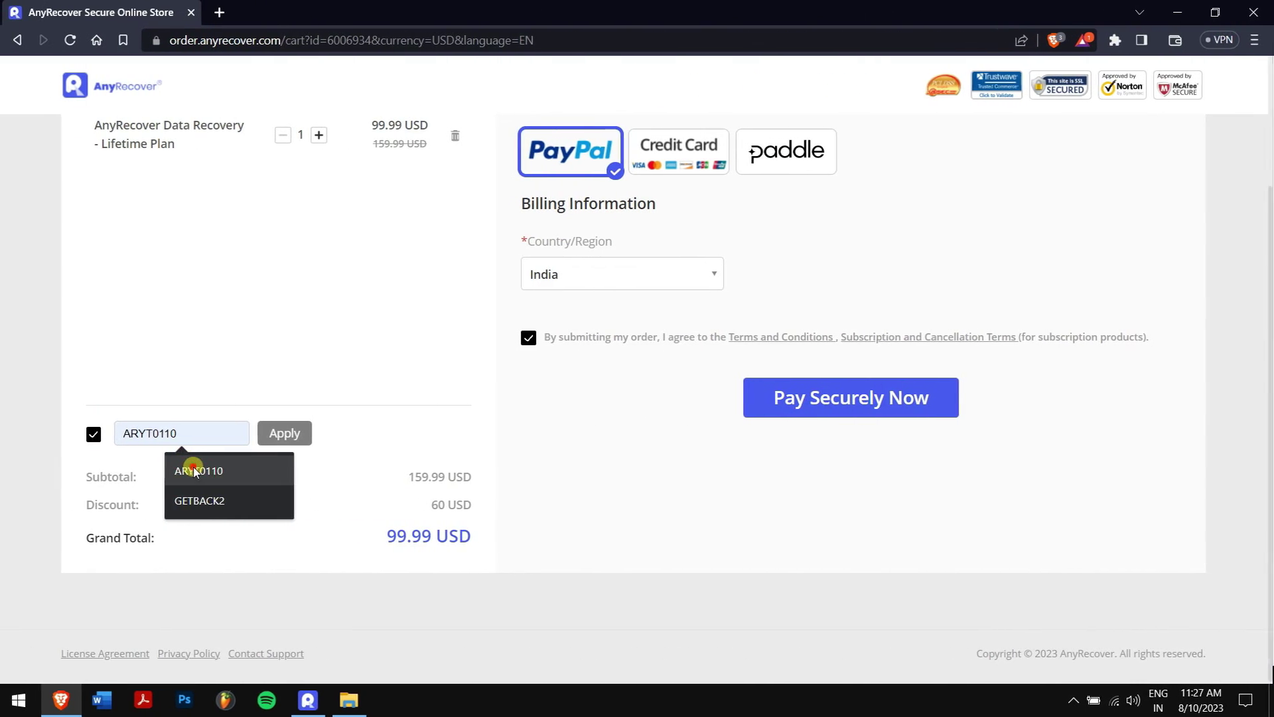
click(196, 470)
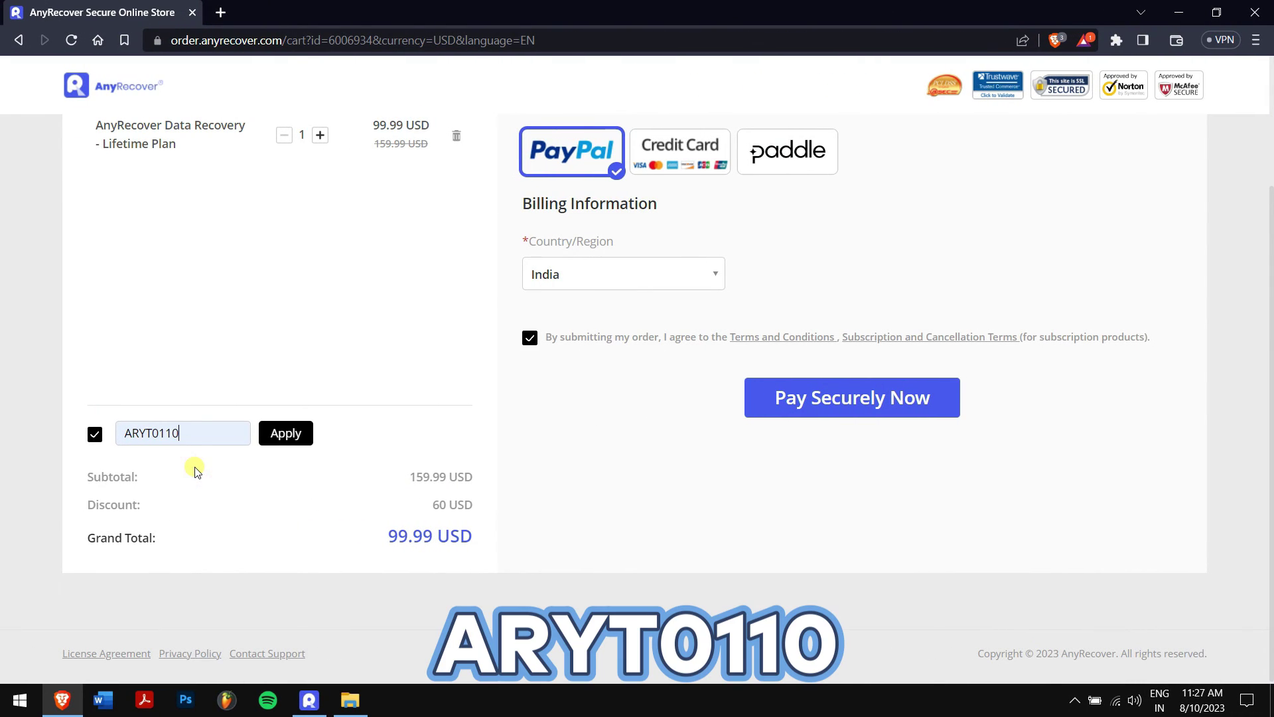
click(287, 436)
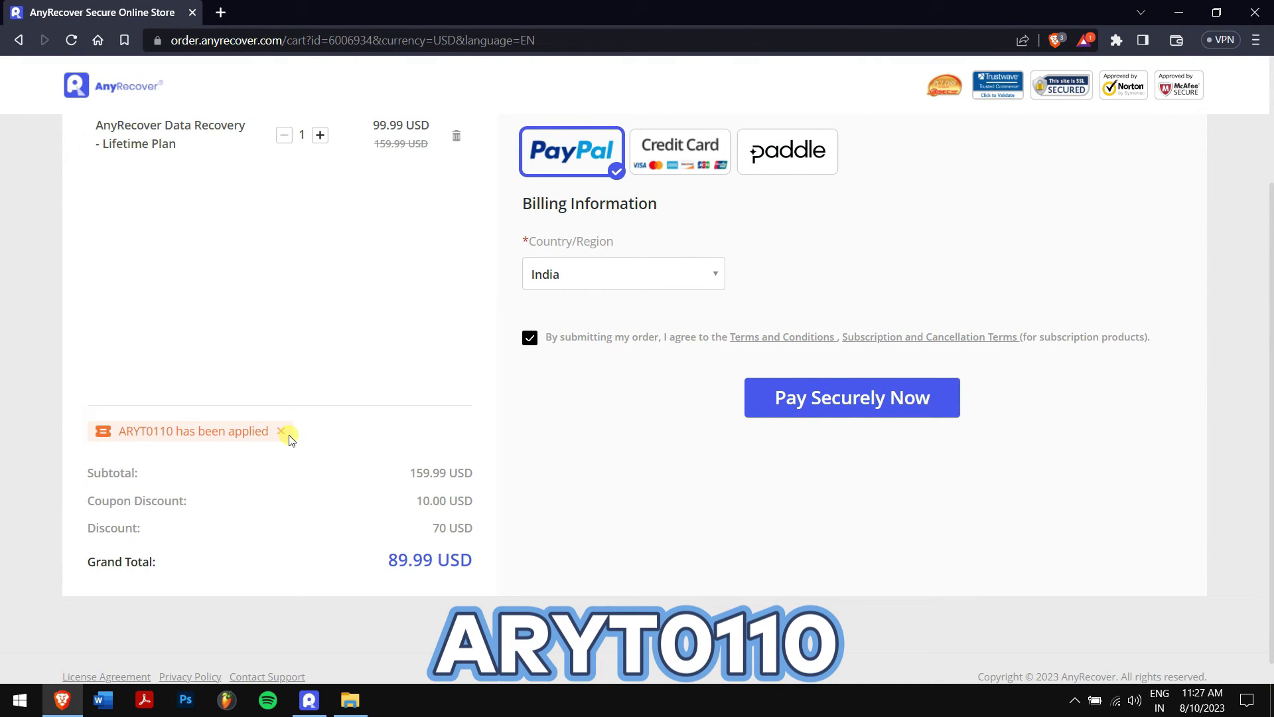
drag(386, 558, 481, 573)
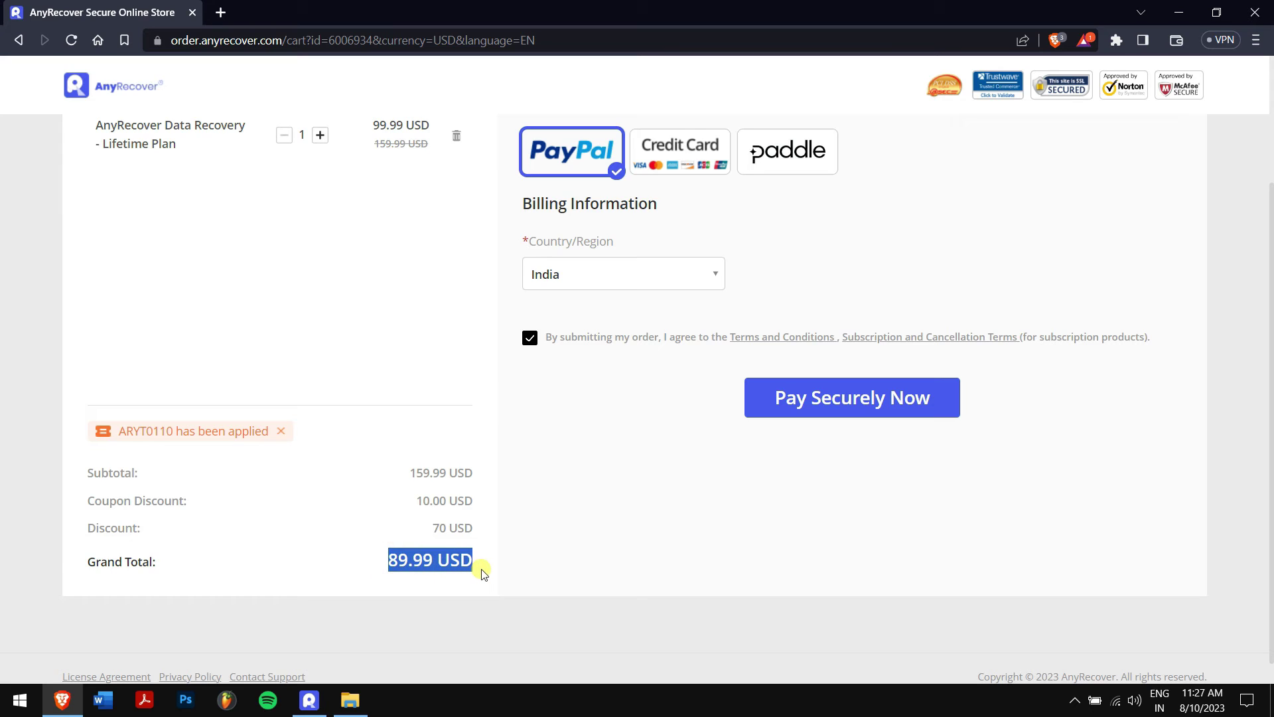
click(570, 519)
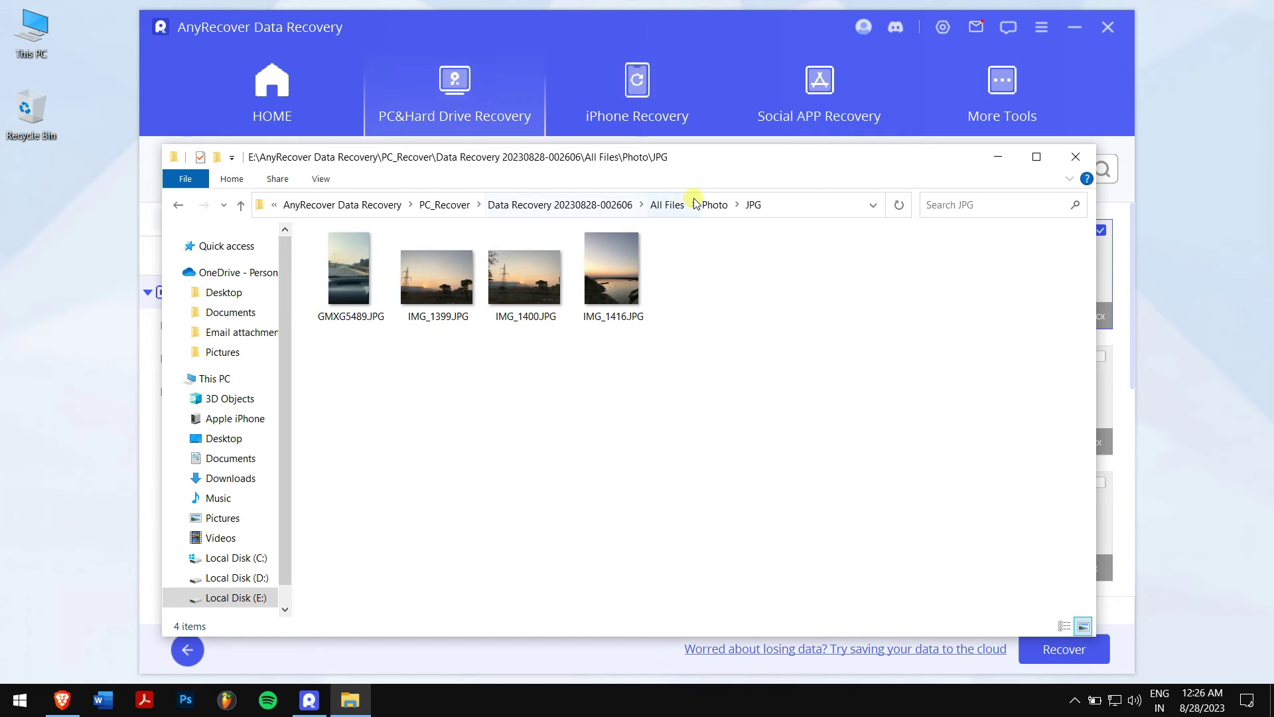
Step: Browse from All Files to the DOCX folder, select the four recovered documents, then close Explorer
click(667, 205)
double_click(418, 261)
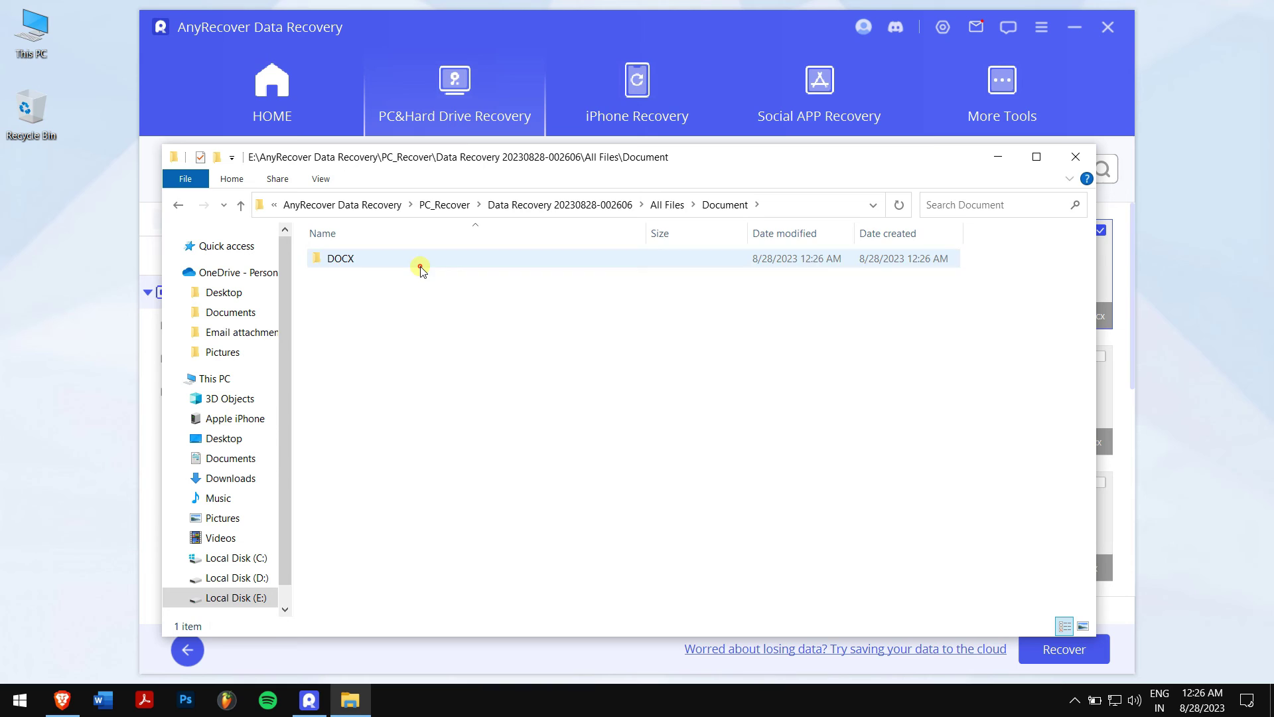
drag(413, 341, 311, 239)
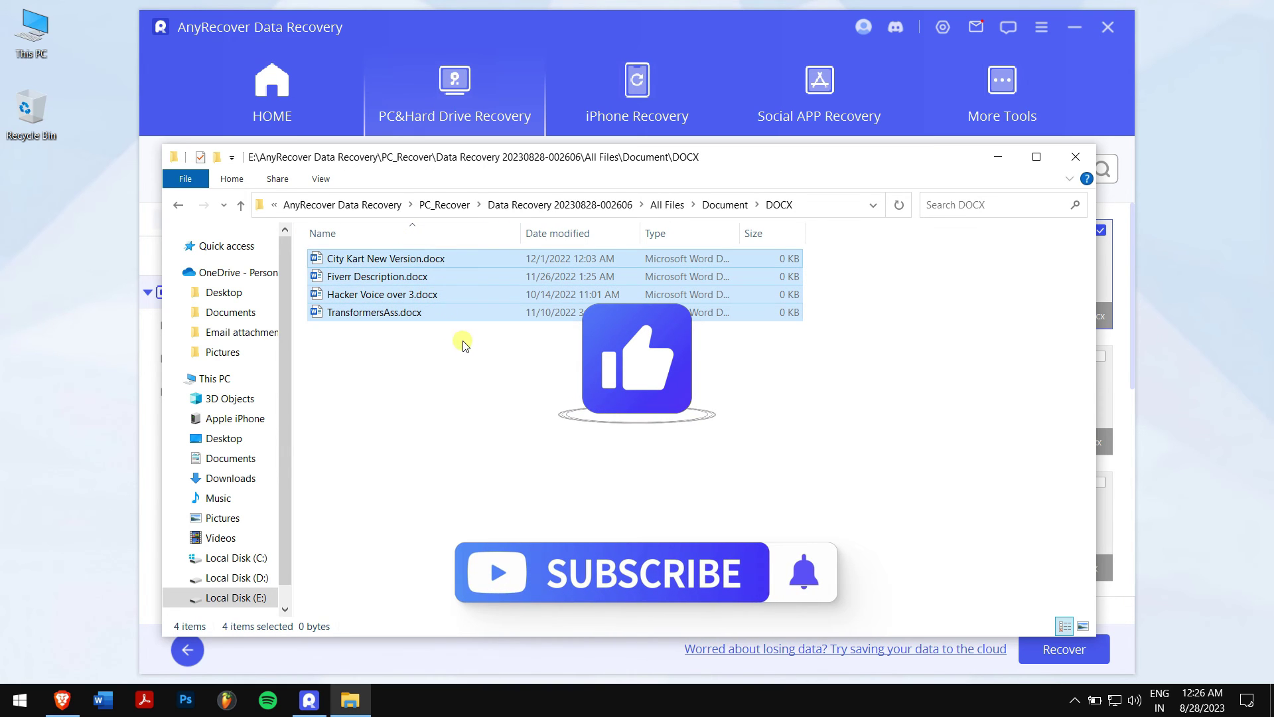
click(499, 392)
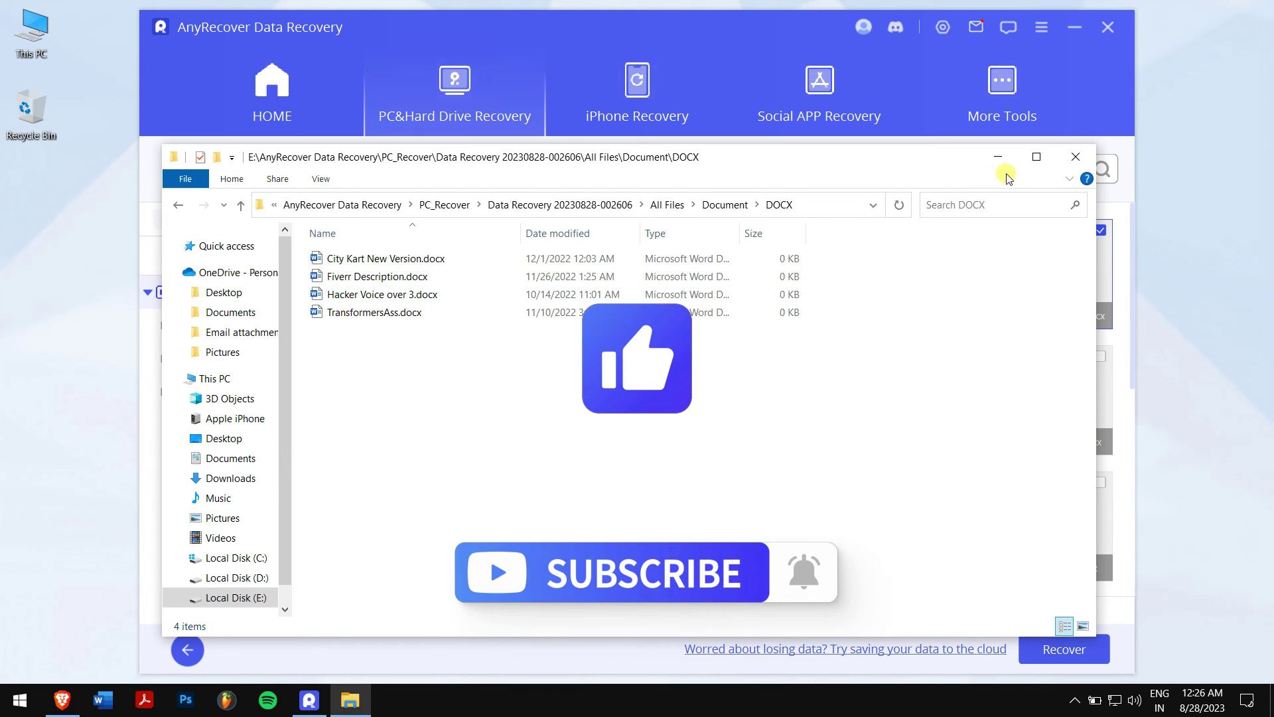
click(1075, 156)
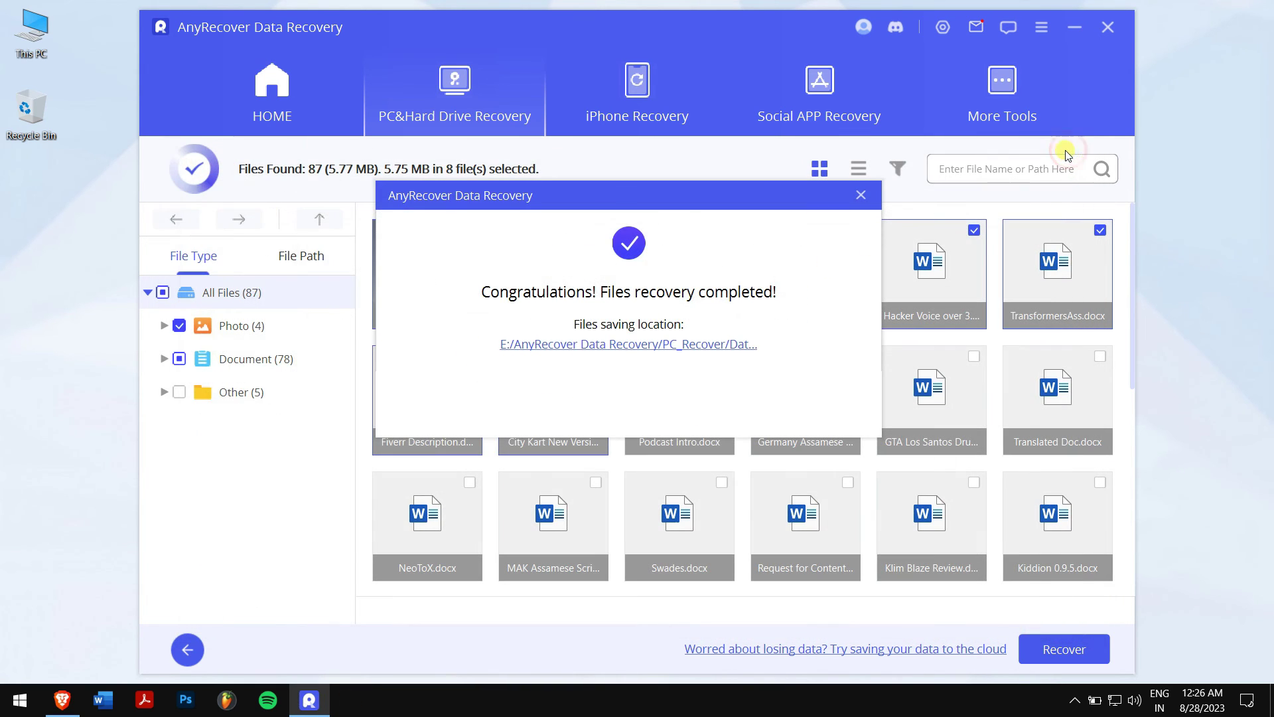
Step: Dismiss the Files recovery completed notice, exit AnyRecover, and refresh the desktop
click(858, 196)
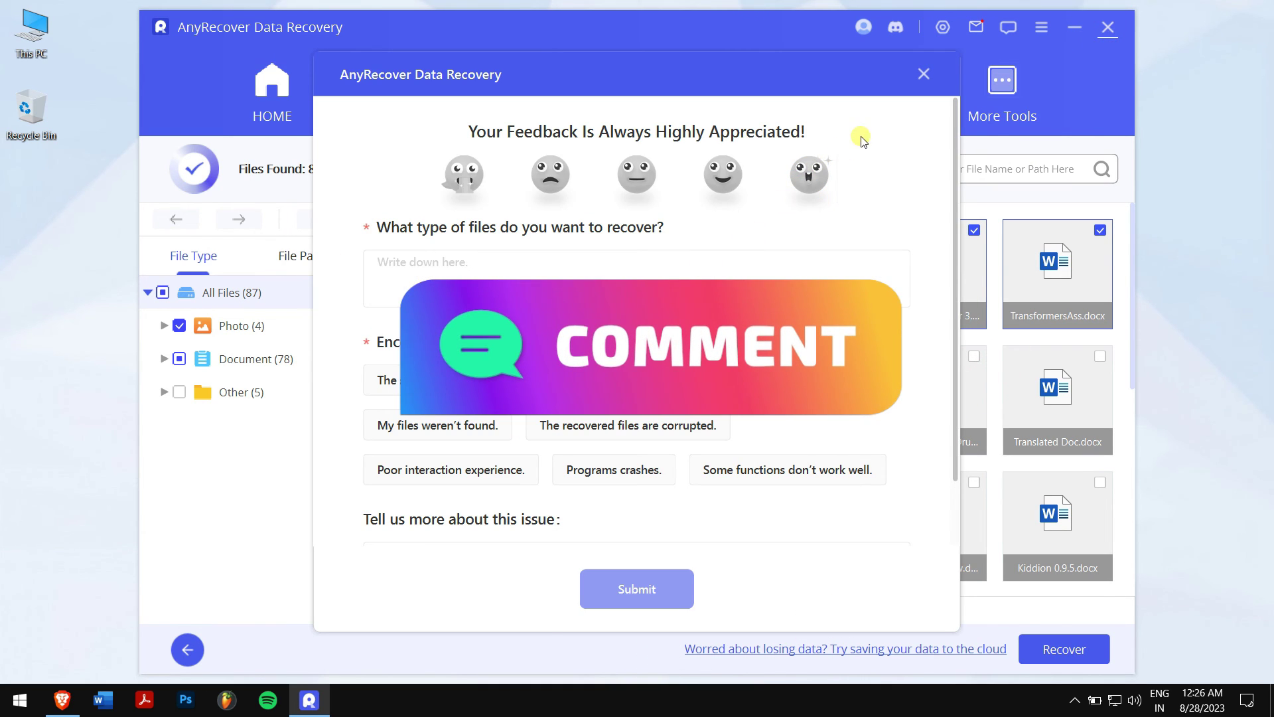
click(921, 76)
right_click(297, 162)
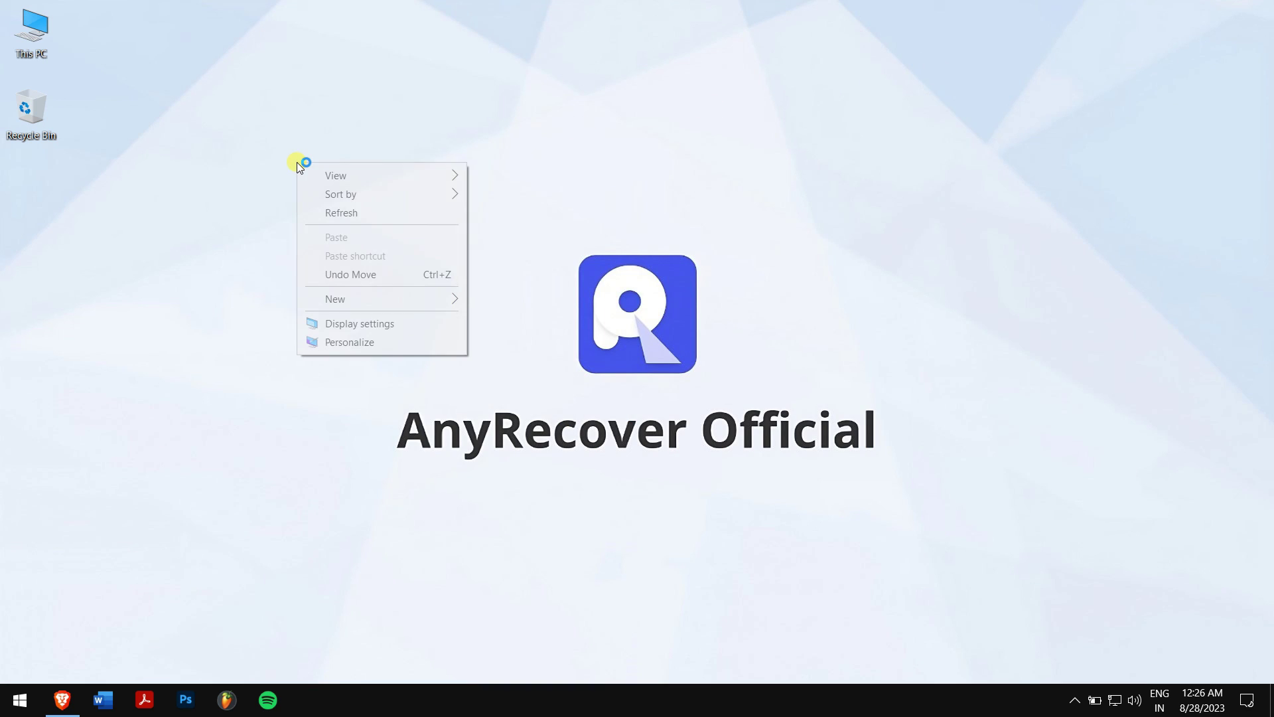
click(371, 220)
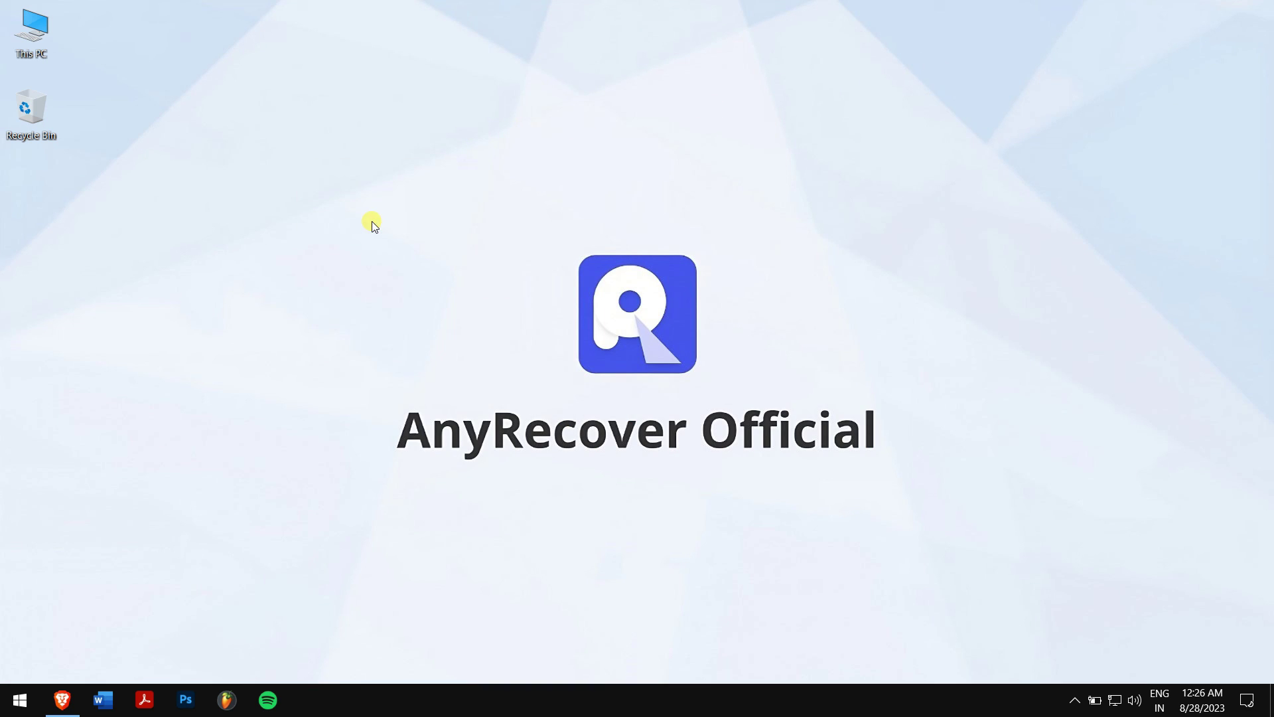